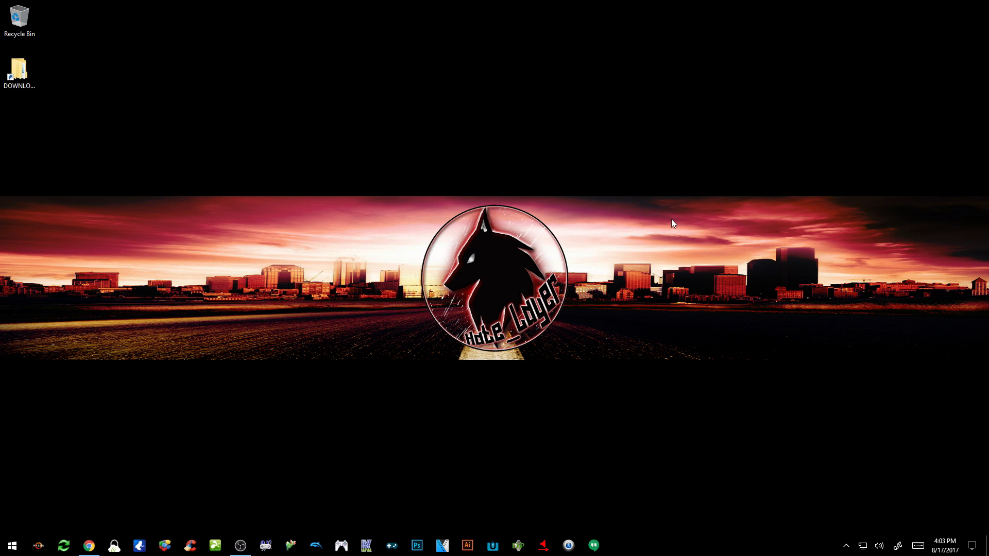
- Open File Explorer at This PC and go to the games folder on the WII (E:) drive
click(12, 546)
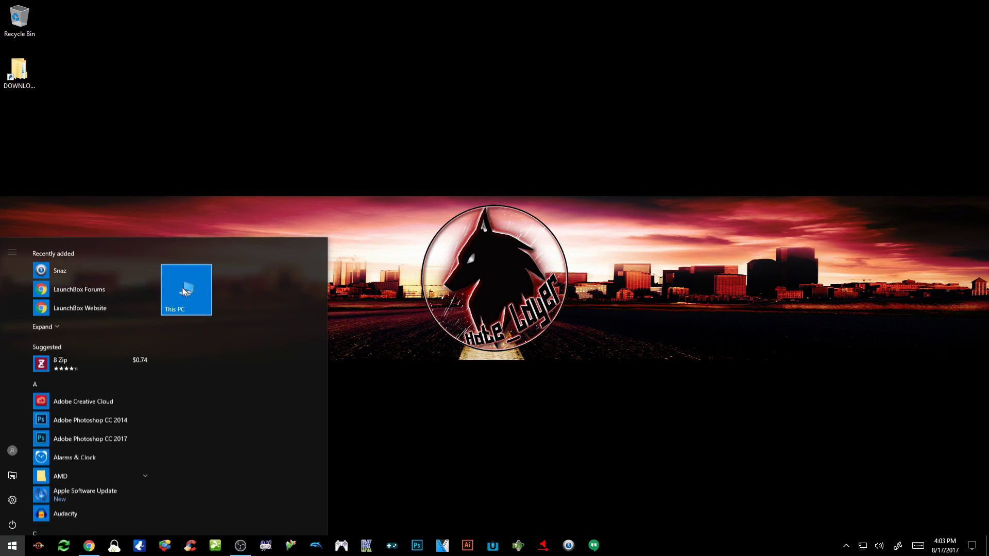
click(185, 292)
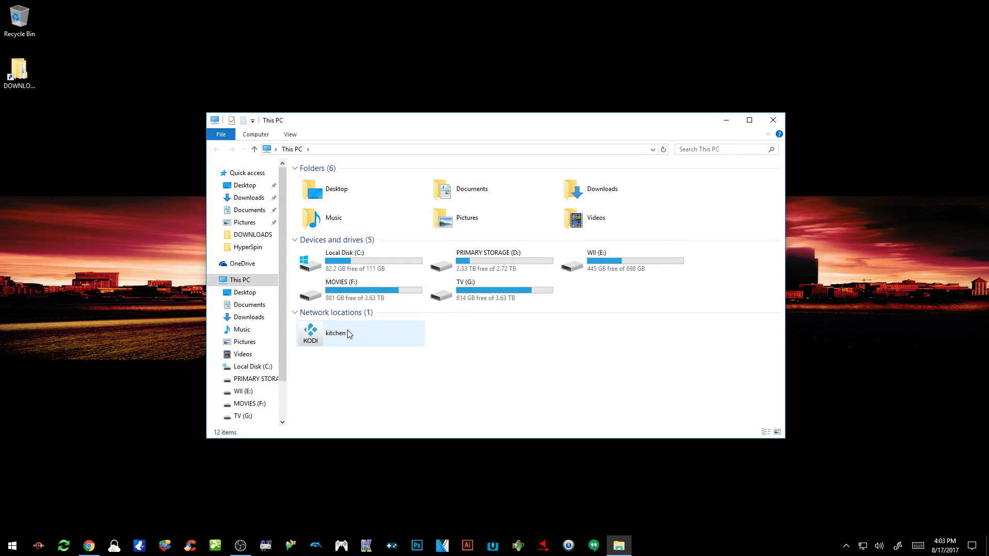
double_click(592, 274)
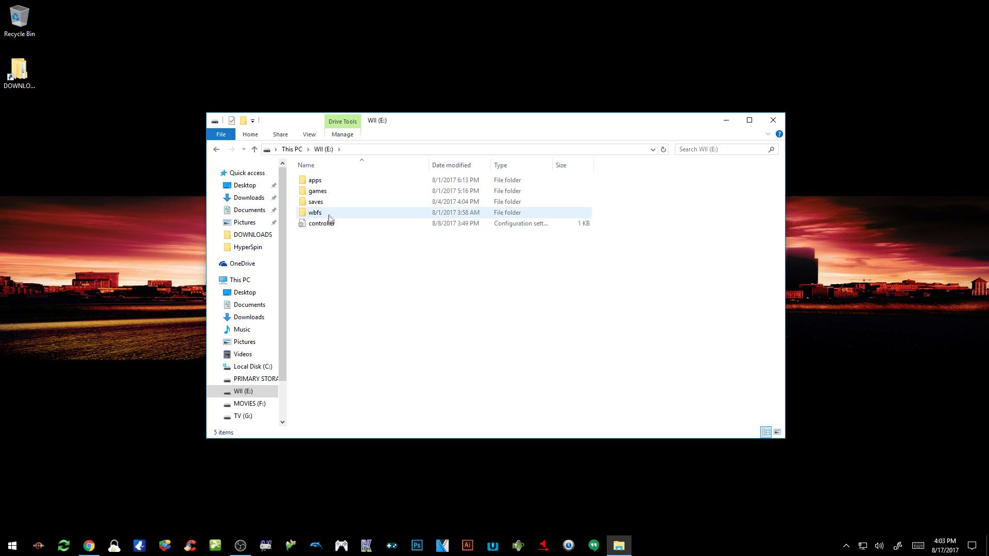
mouse_move(326, 195)
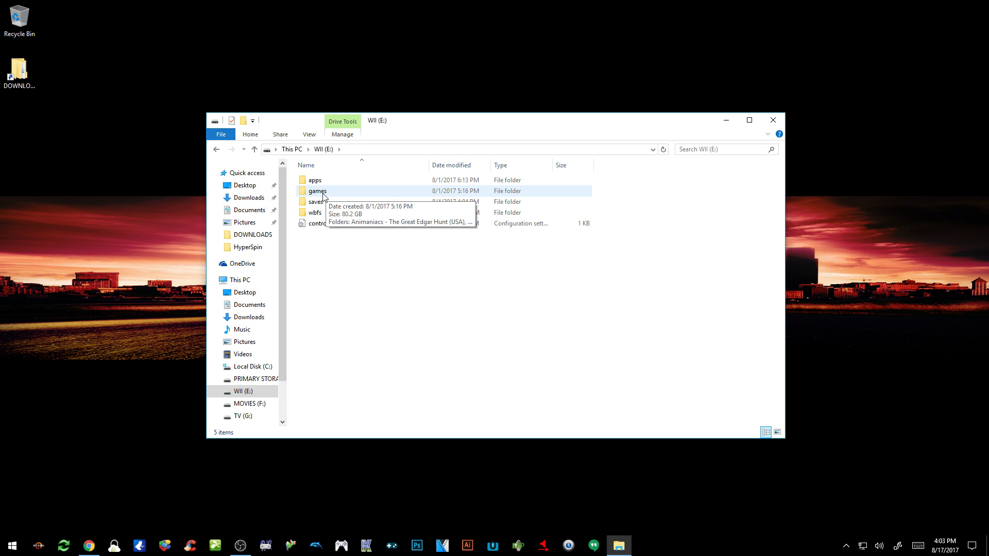
click(321, 197)
double_click(321, 196)
- Examine the list of game folders and the contents of the Animaniacs, Bomberman Generation, Zelda Four Swords Adventures and Mario Golf folders
scroll(440, 298, down, 12)
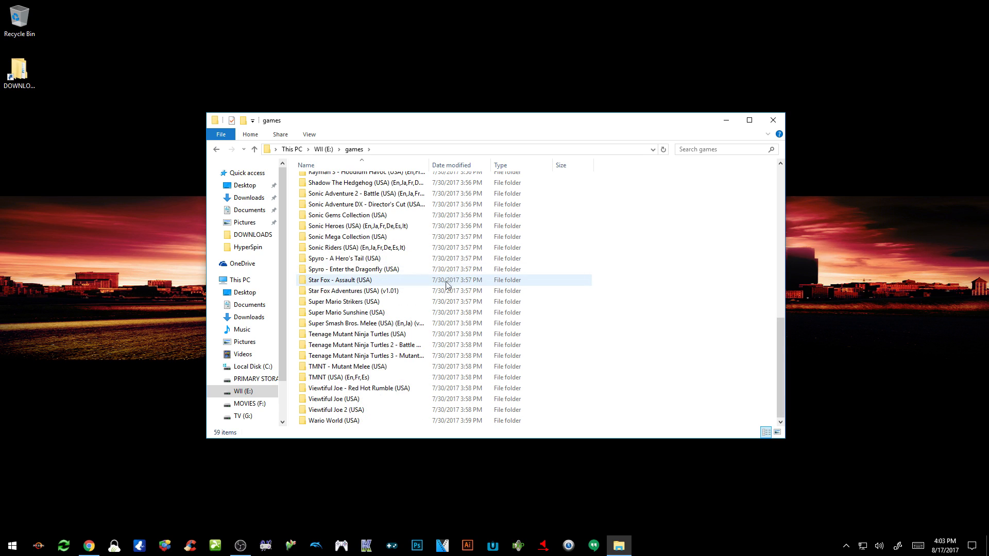
scroll(440, 298, up, 12)
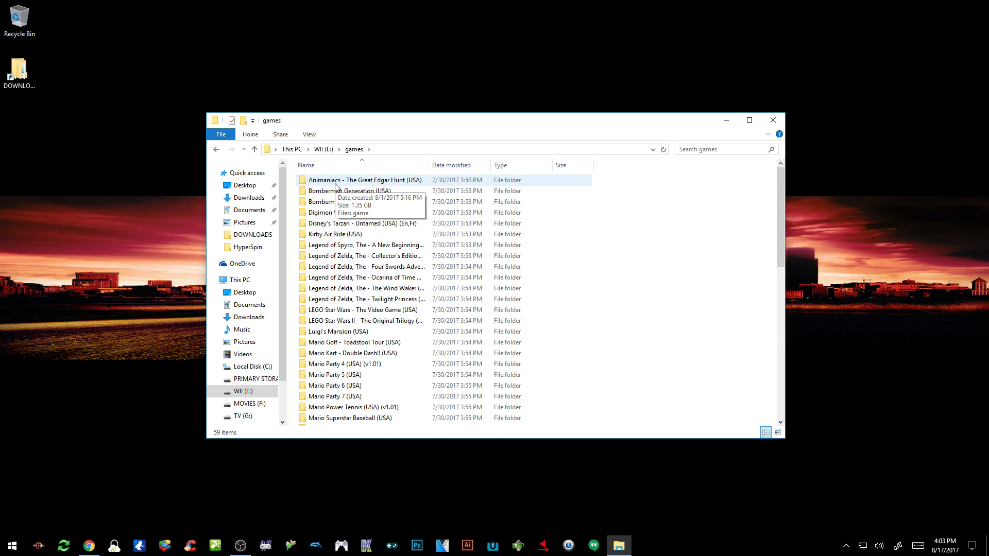
scroll(362, 323, down, 12)
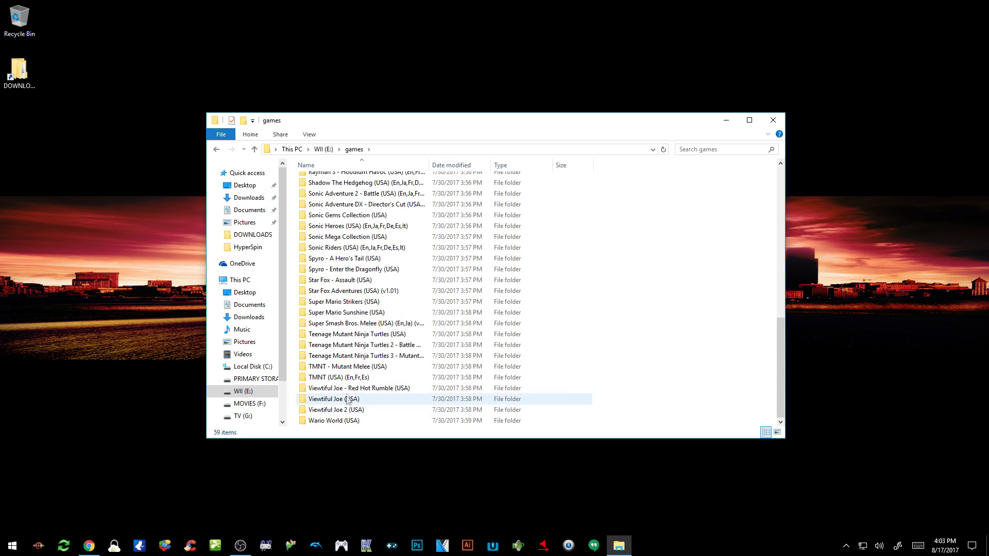
scroll(347, 394, up, 12)
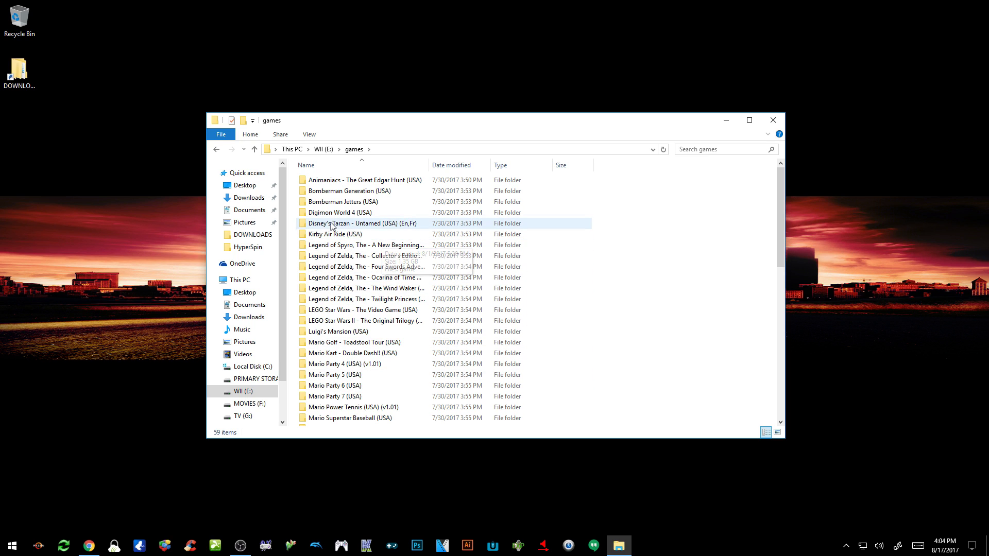
double_click(342, 182)
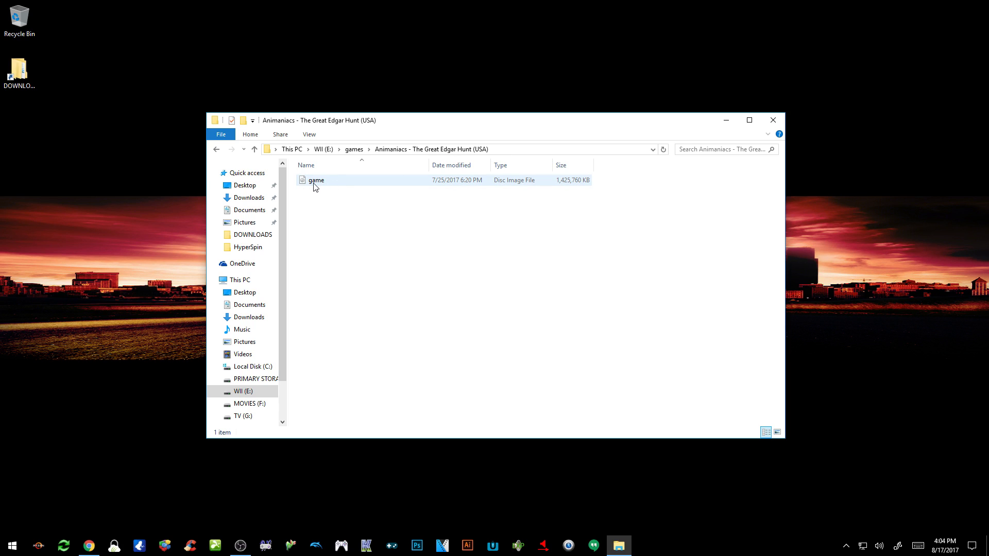
click(253, 151)
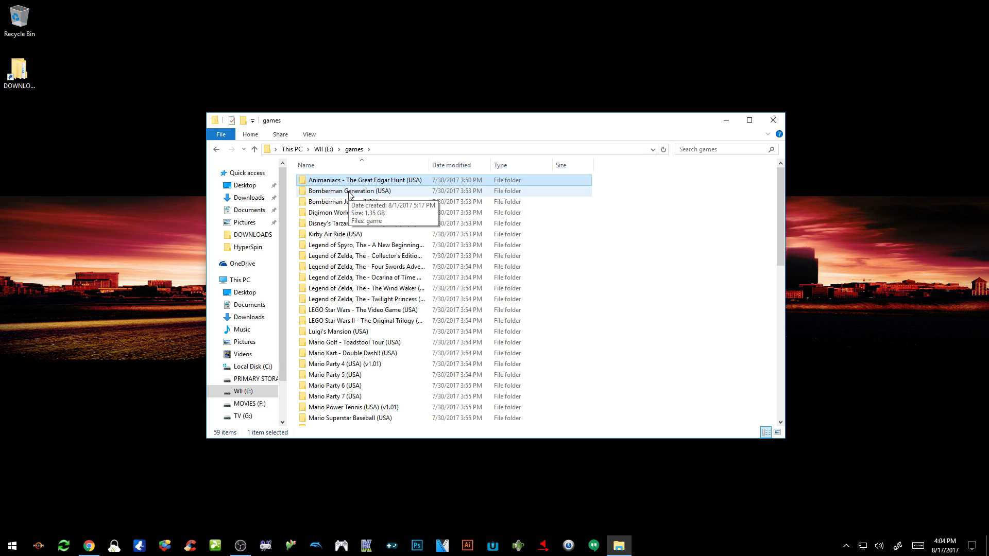
double_click(349, 193)
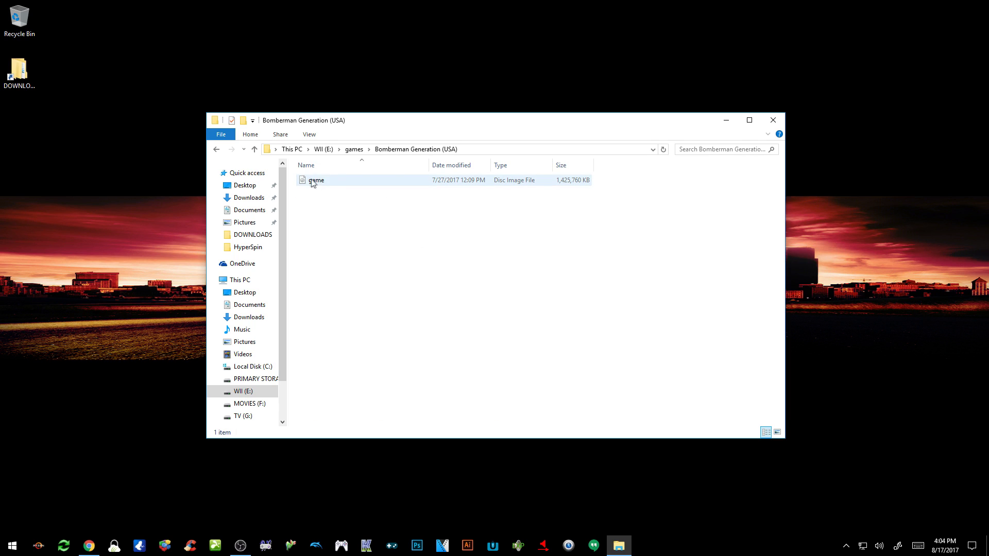
click(255, 149)
double_click(349, 265)
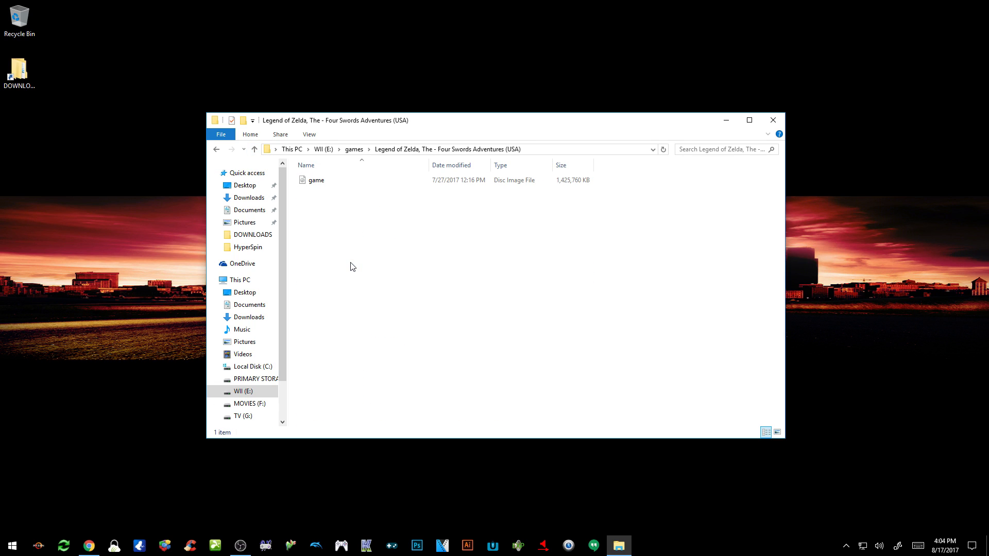
click(255, 149)
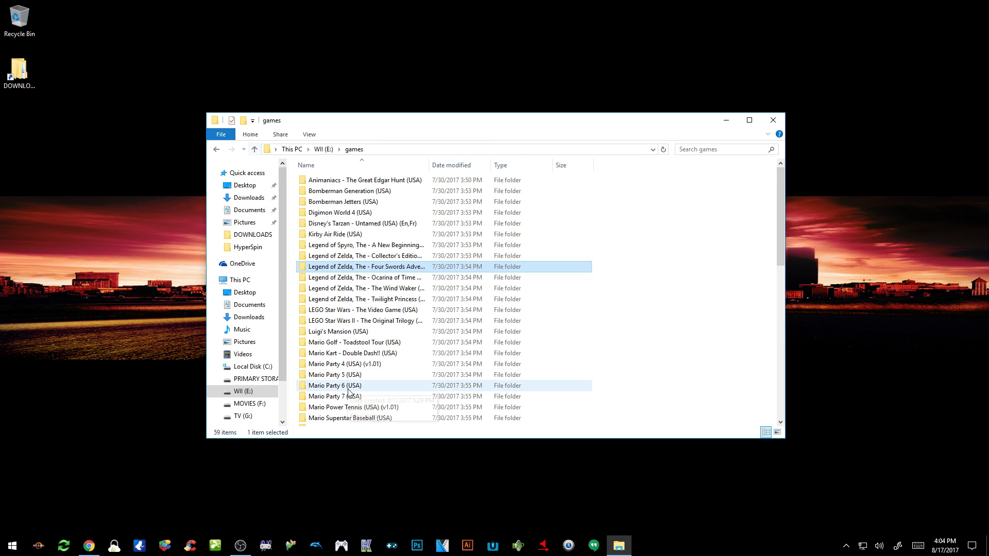
double_click(348, 345)
click(254, 150)
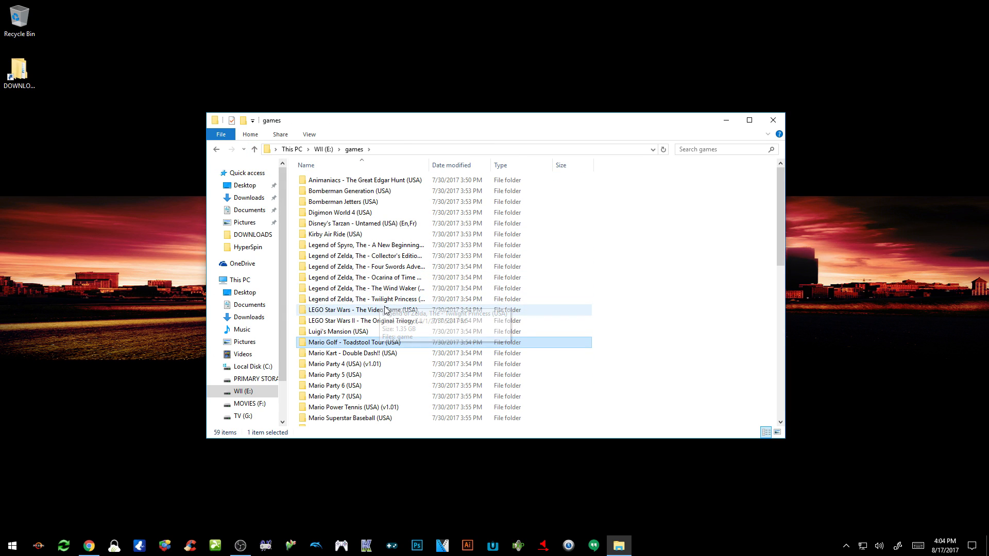
- Inspect the apps folder on the WII (E:) drive and close the File Explorer window
click(255, 150)
double_click(317, 180)
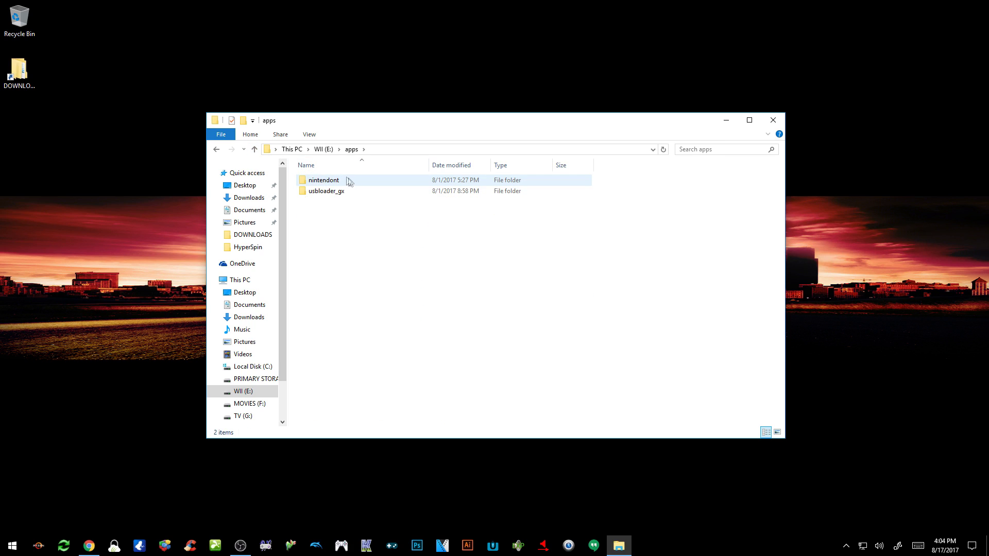
click(772, 120)
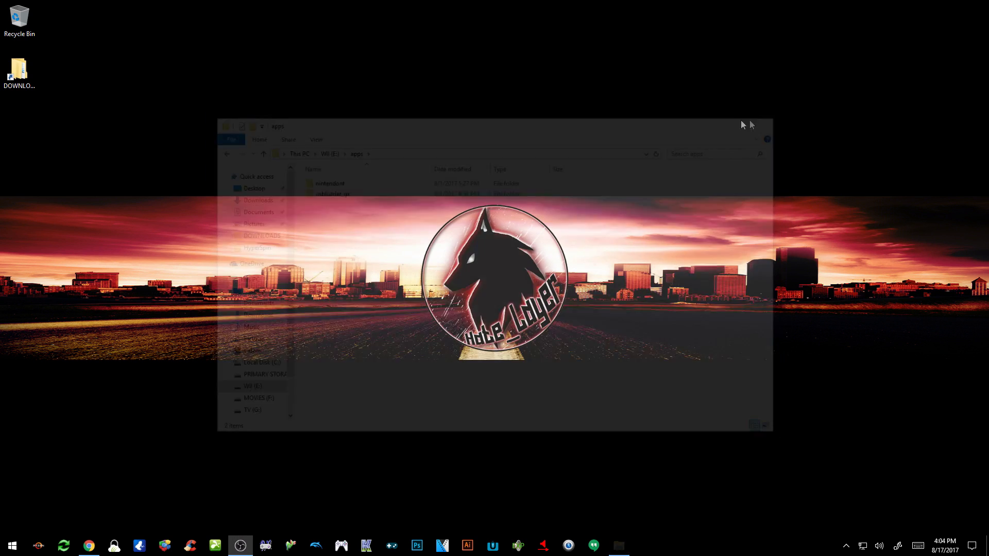
- Switch to Chrome and download loader.dol from the Quick Installation section of the Nintendont GitHub page into DOWNLOADS
click(85, 550)
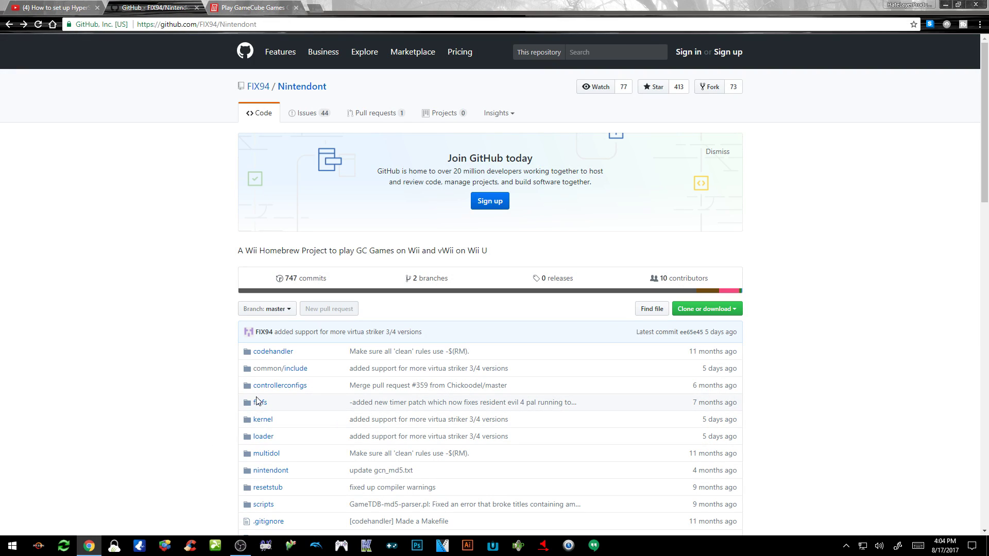
scroll(176, 374, down, 20)
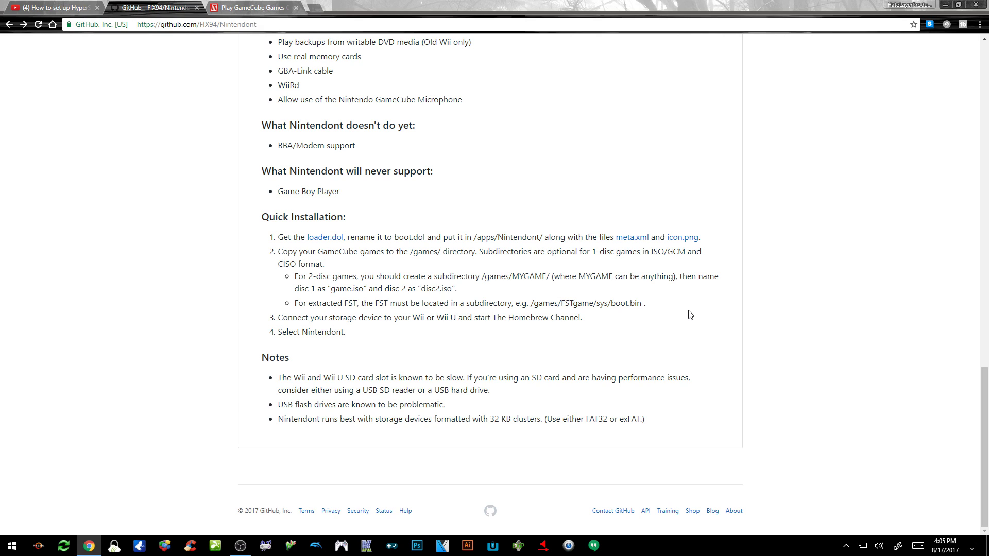
click(326, 238)
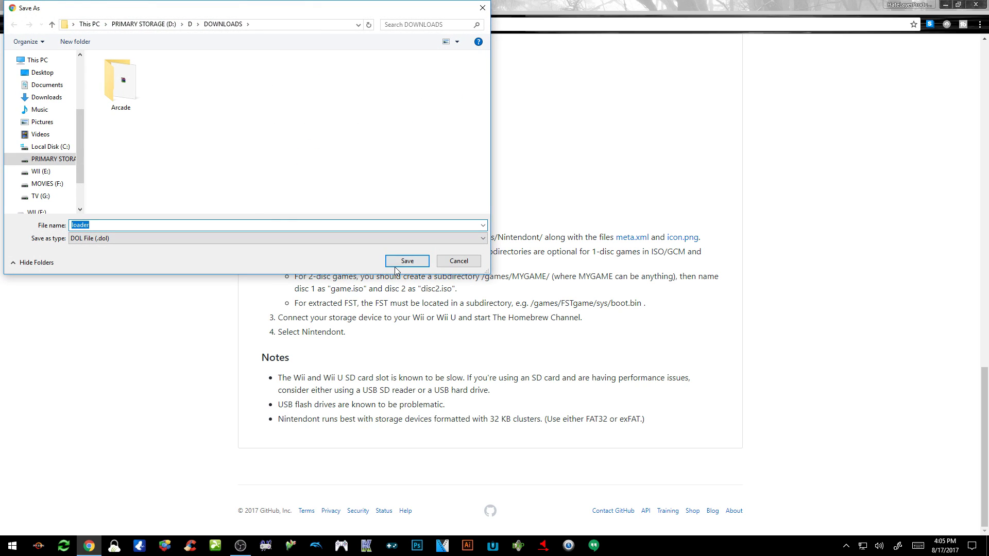
click(406, 261)
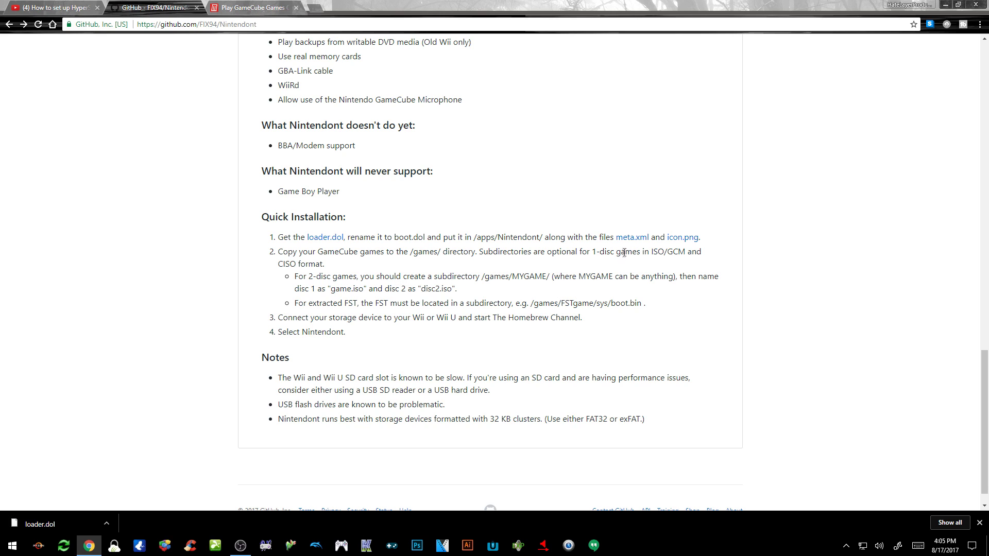
- Save the linked meta.xml and icon.png files from the Quick Installation section into the DOWNLOADS folder
right_click(636, 238)
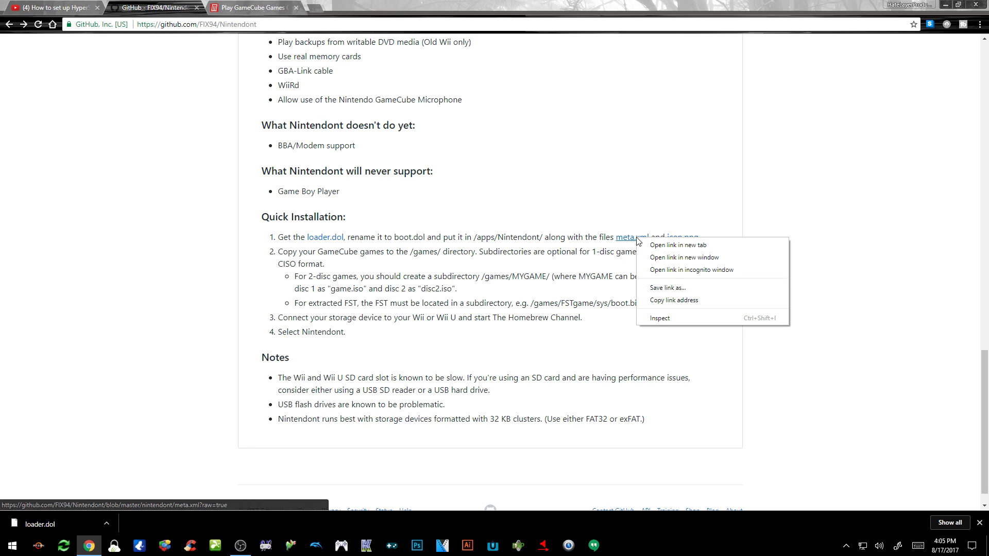
click(656, 288)
click(415, 262)
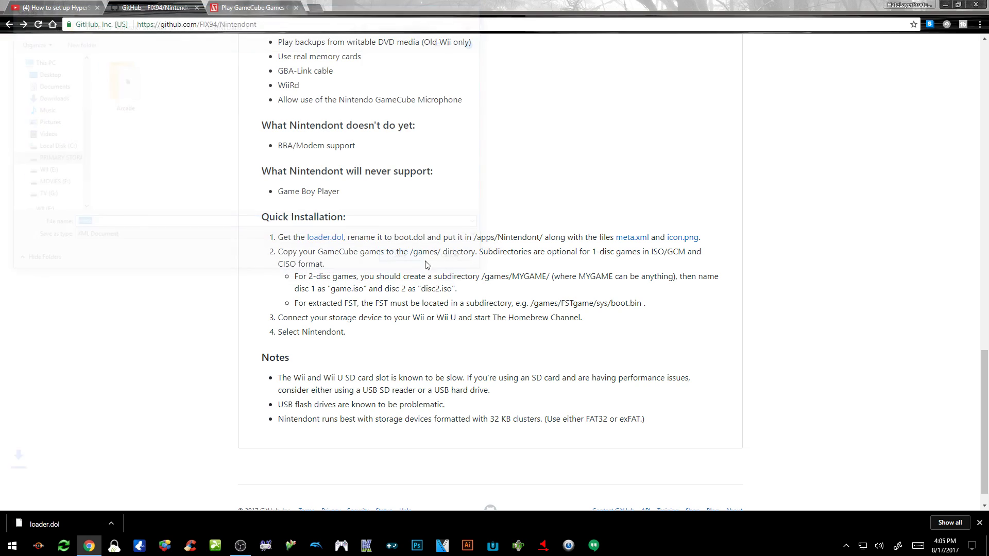
right_click(681, 238)
click(700, 287)
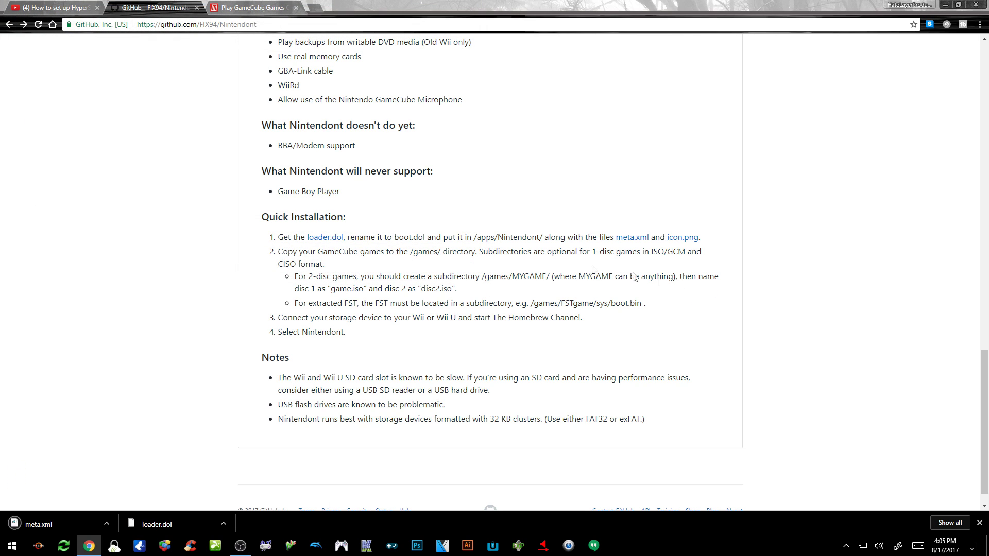
click(412, 261)
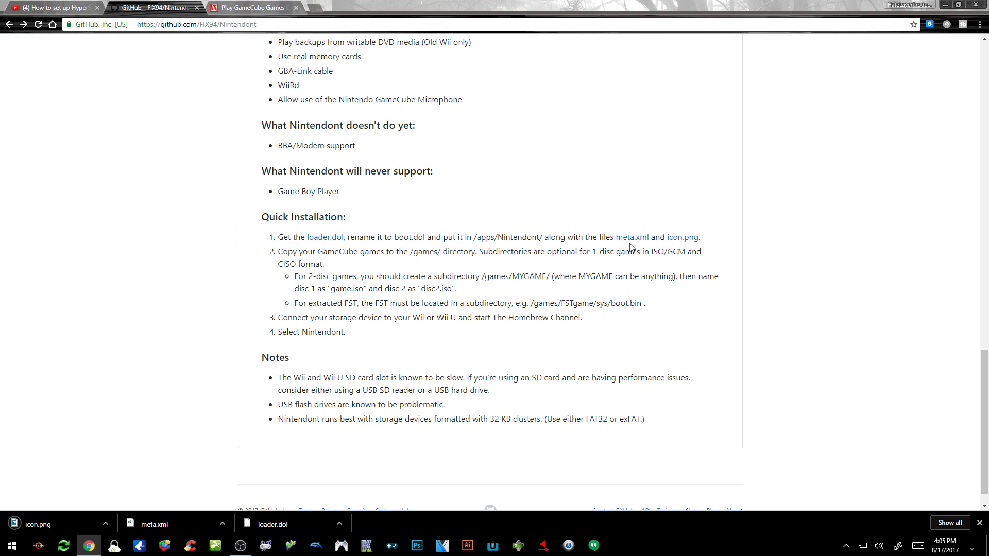
- View the raw meta.xml and icon.png files in the browser, returning to the Nintendont page after each
click(629, 240)
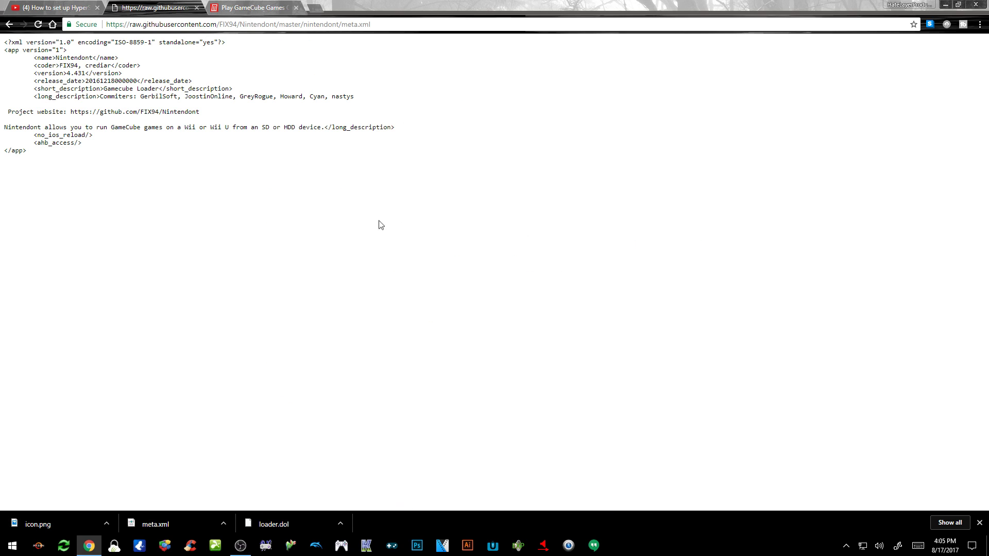
click(8, 24)
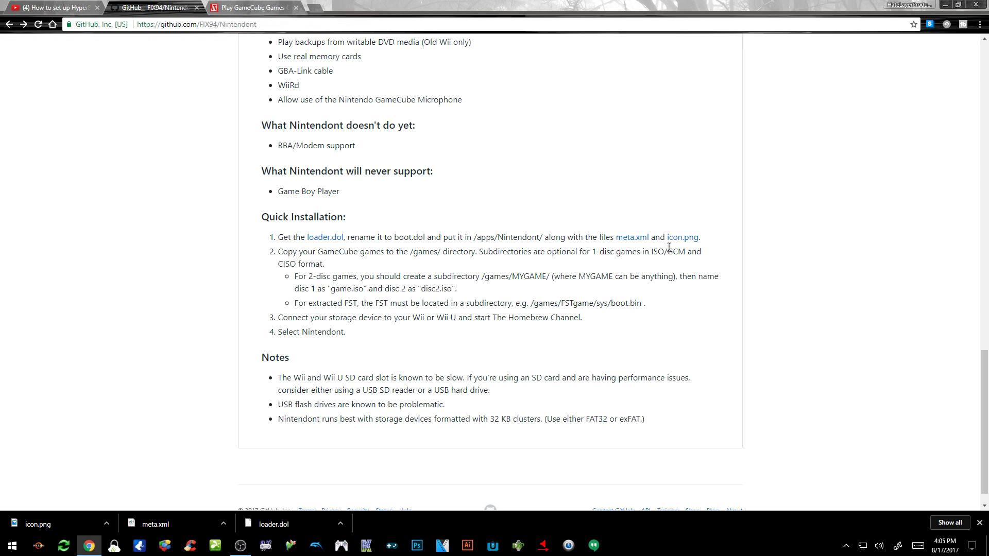
click(686, 240)
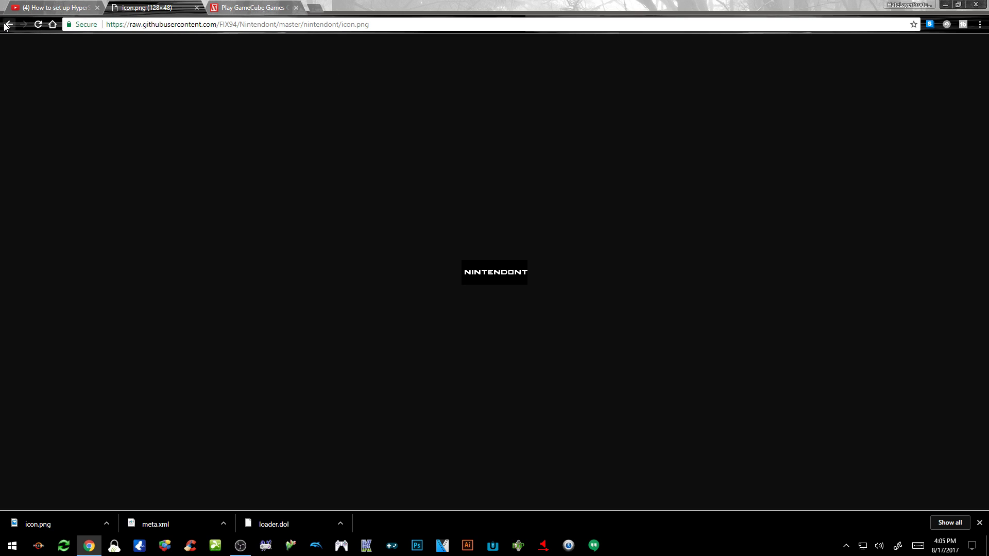
click(8, 24)
- Switch to the DOWNLOADS folder, create a folder named nintendont and move the icon, loader.dol and meta files into it
click(980, 523)
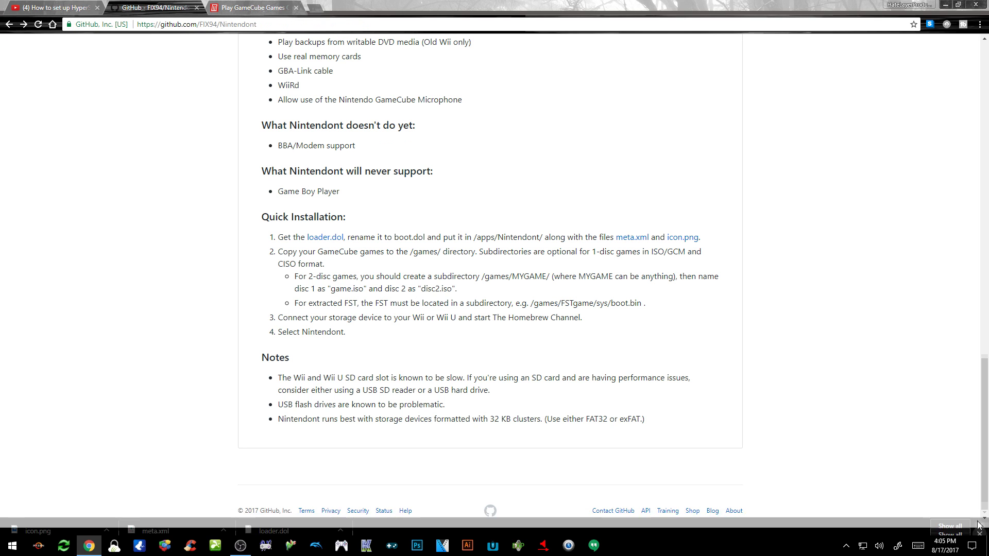
click(946, 9)
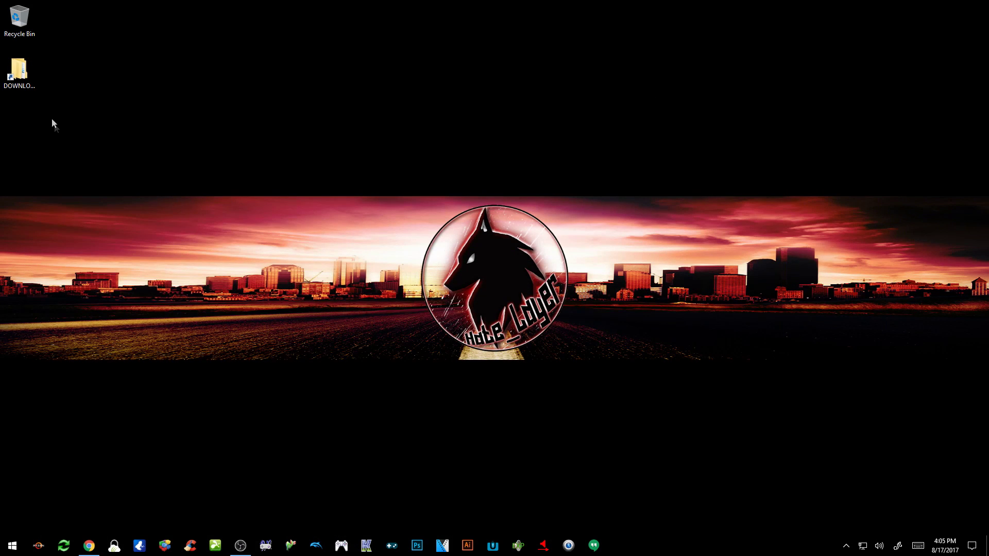
double_click(19, 69)
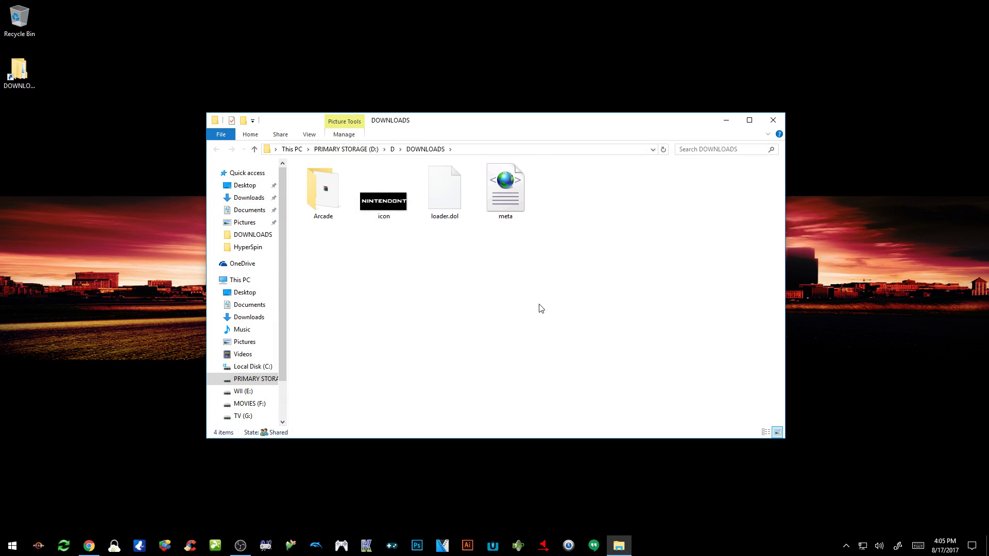
right_click(539, 304)
mouse_move(517, 422)
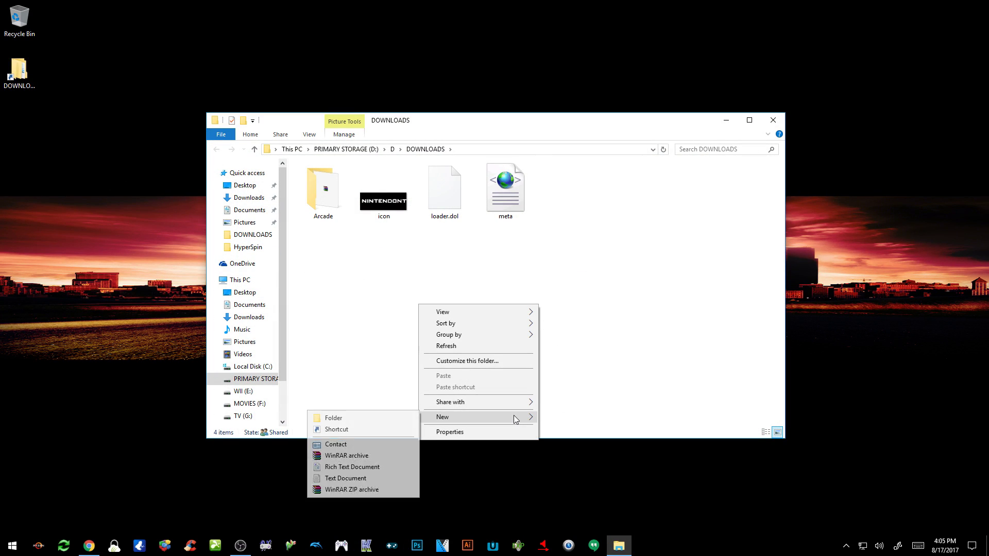
click(394, 418)
text(nintendont)
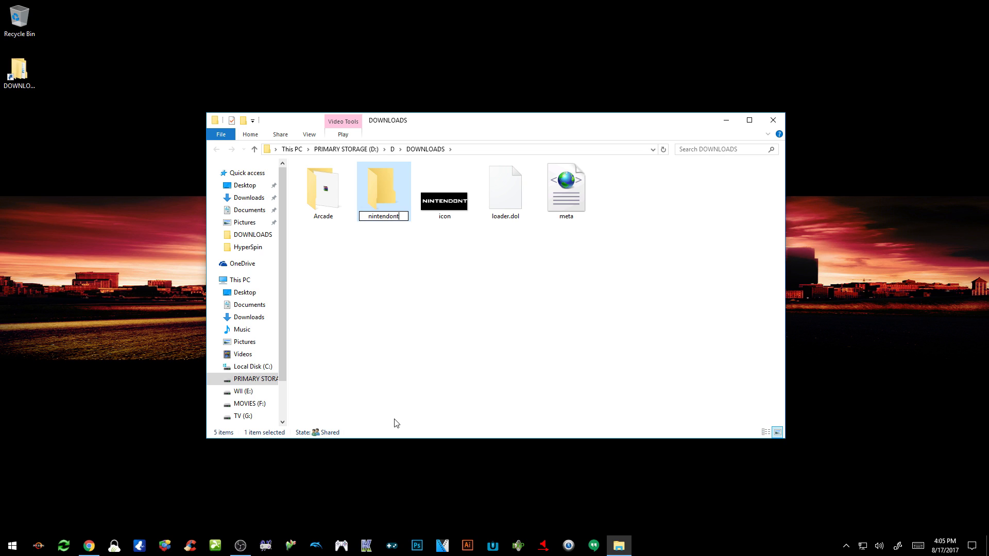
key(Return)
drag(617, 255, 433, 165)
drag(444, 201, 391, 193)
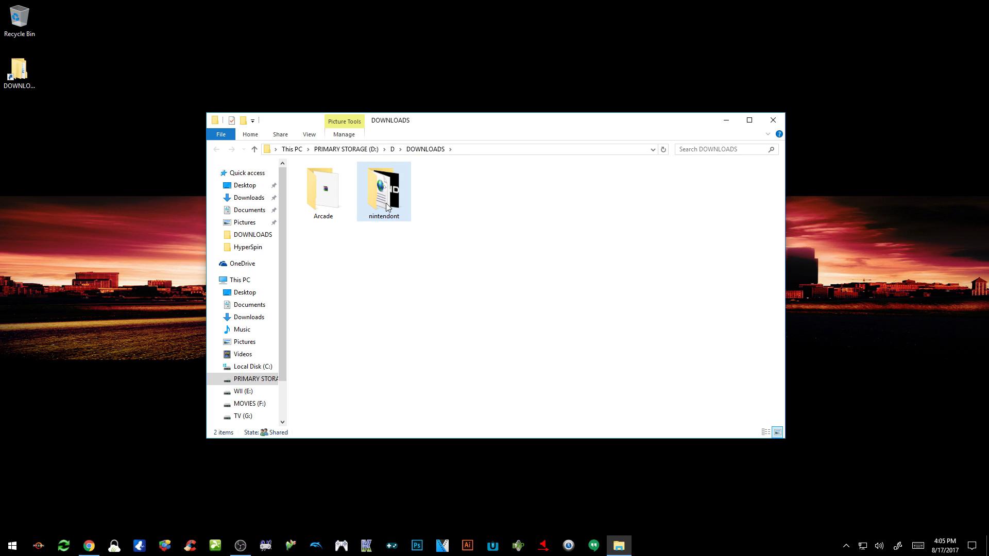
- Open the nintendont folder and rename loader.dol to boot.dol
double_click(390, 196)
click(325, 193)
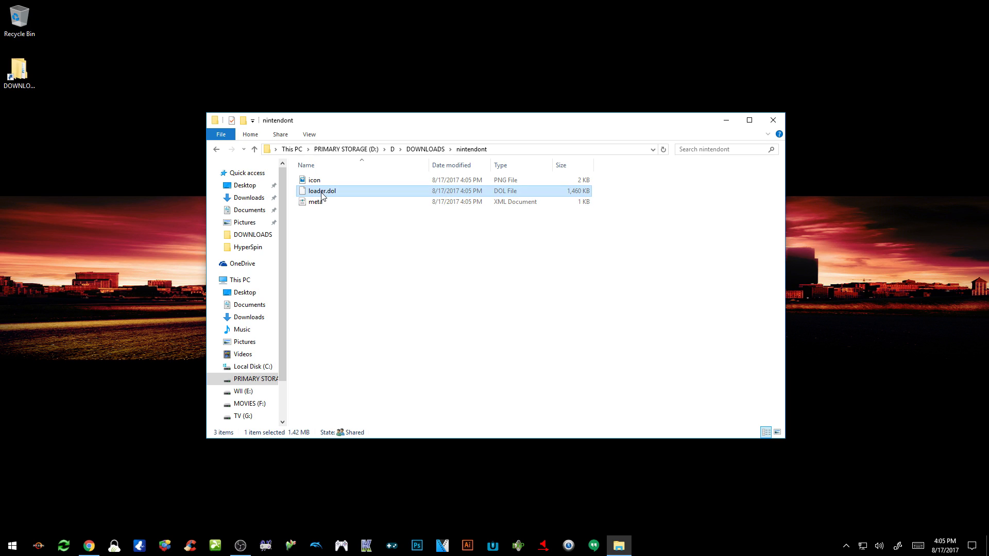
click(324, 194)
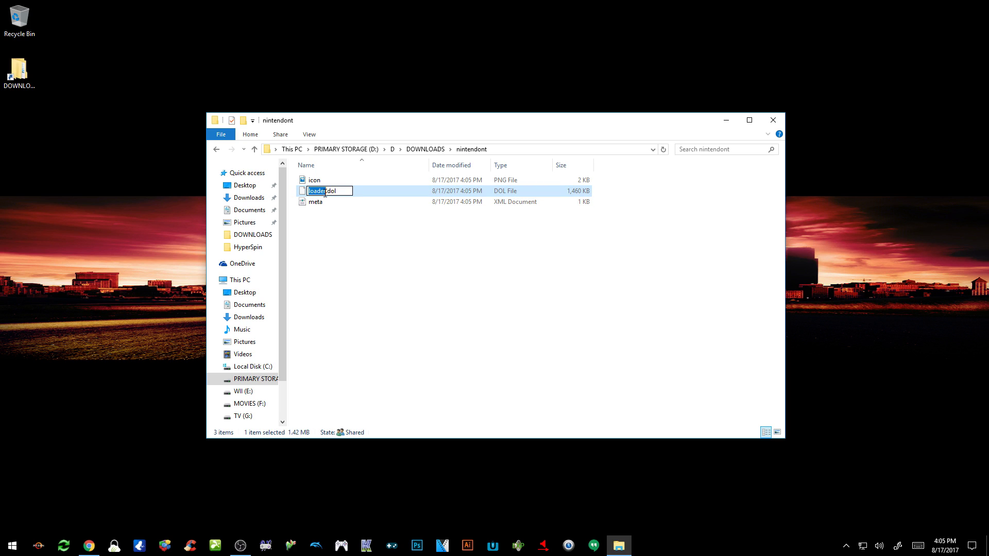
text(boot)
key(Return)
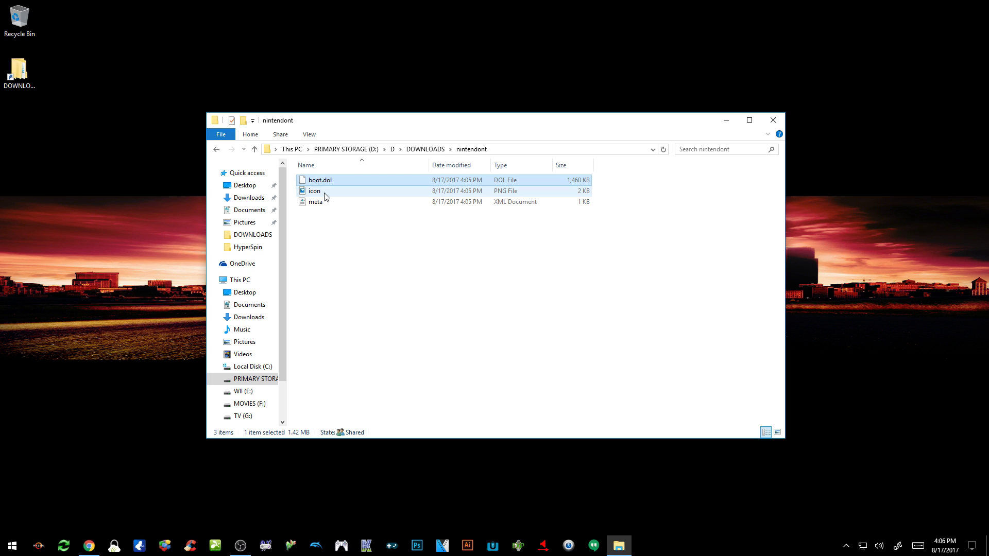
- Cut the nintendont folder in DOWNLOADS and open the apps folder on the WII (E:) drive as the paste destination
click(254, 149)
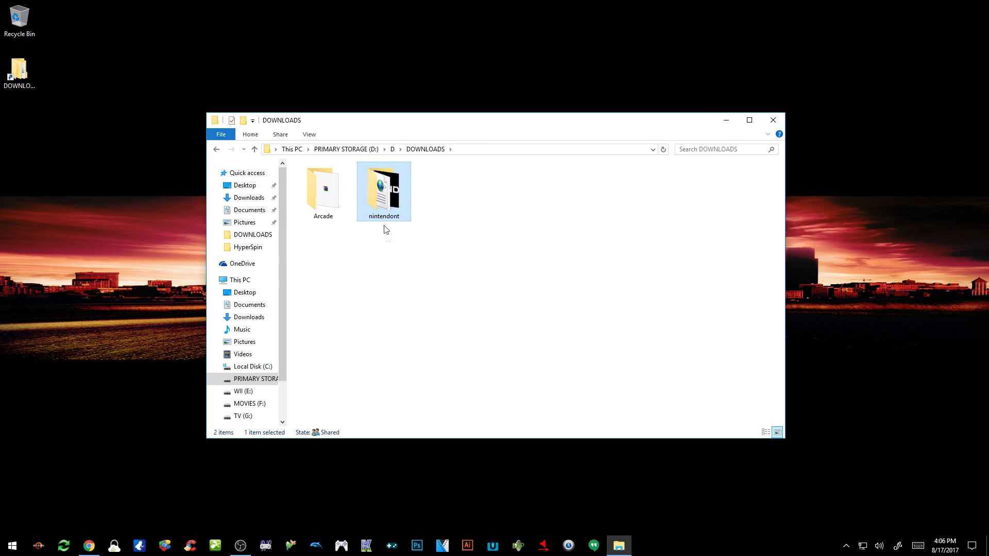
right_click(378, 205)
click(265, 388)
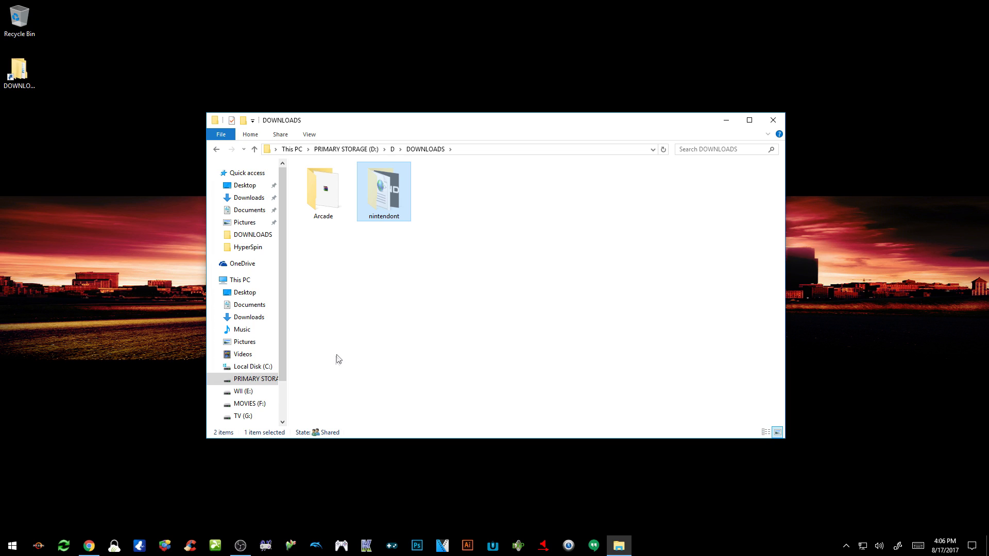
click(262, 395)
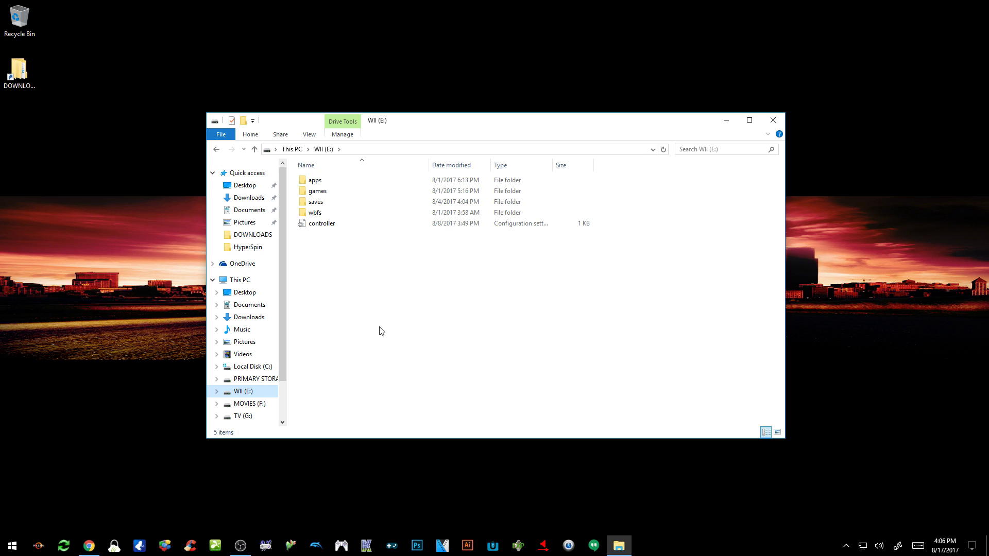
double_click(315, 181)
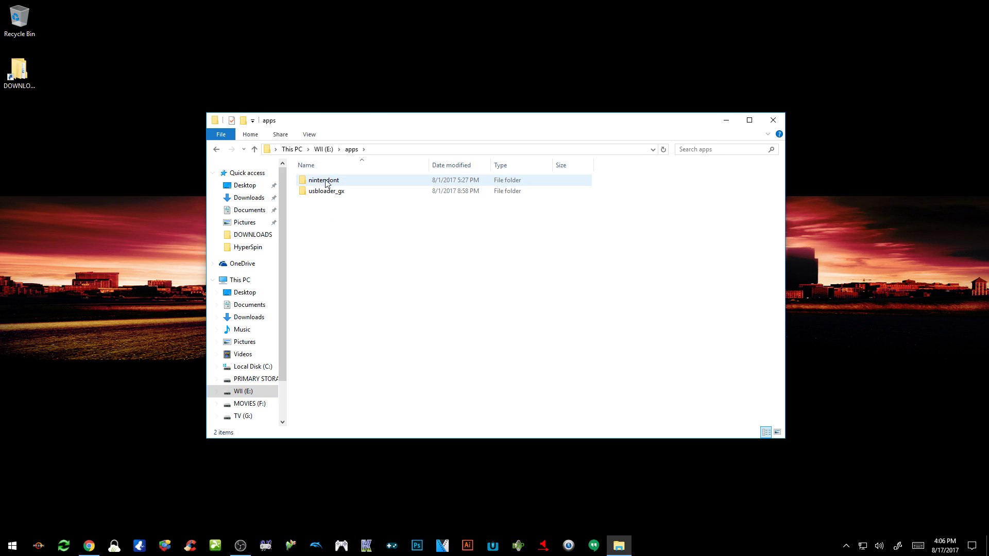
right_click(369, 278)
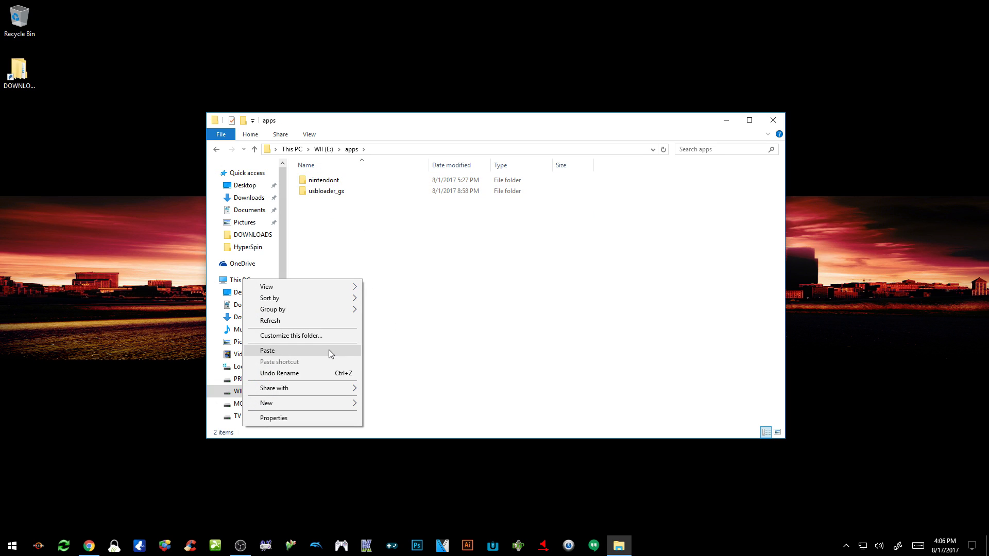
click(420, 324)
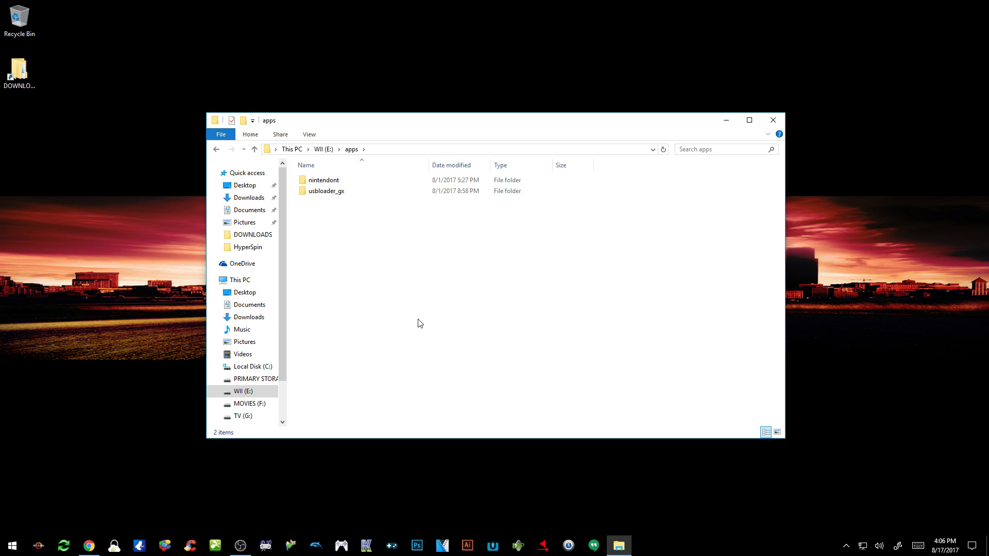
- Inspect the files in the existing nintendont folder on the WII (E:) drive and return to apps
double_click(322, 180)
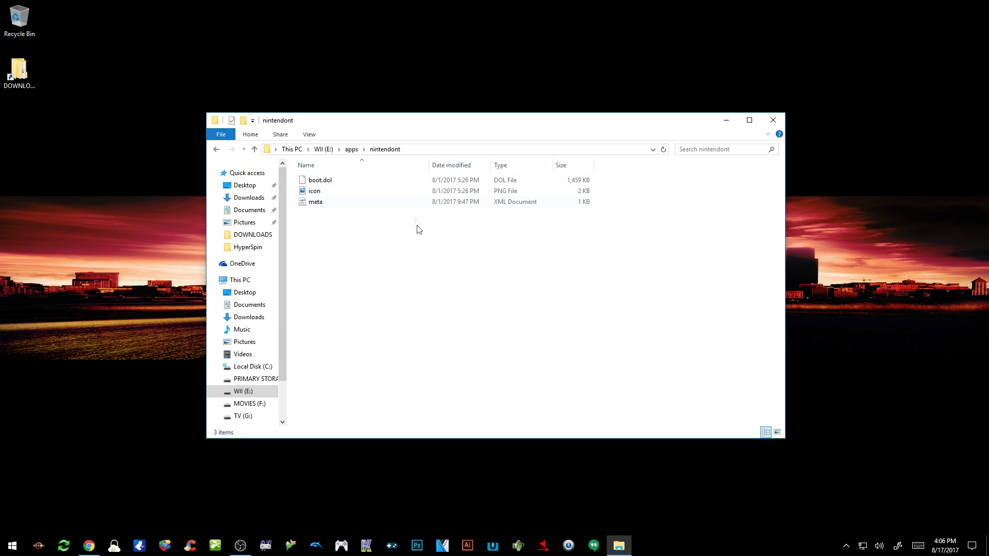
click(216, 150)
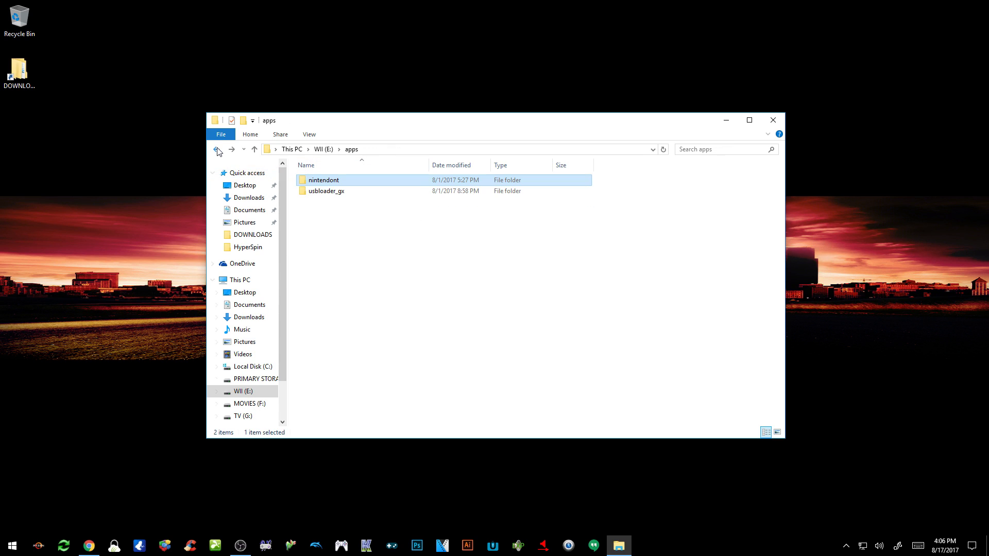
click(375, 273)
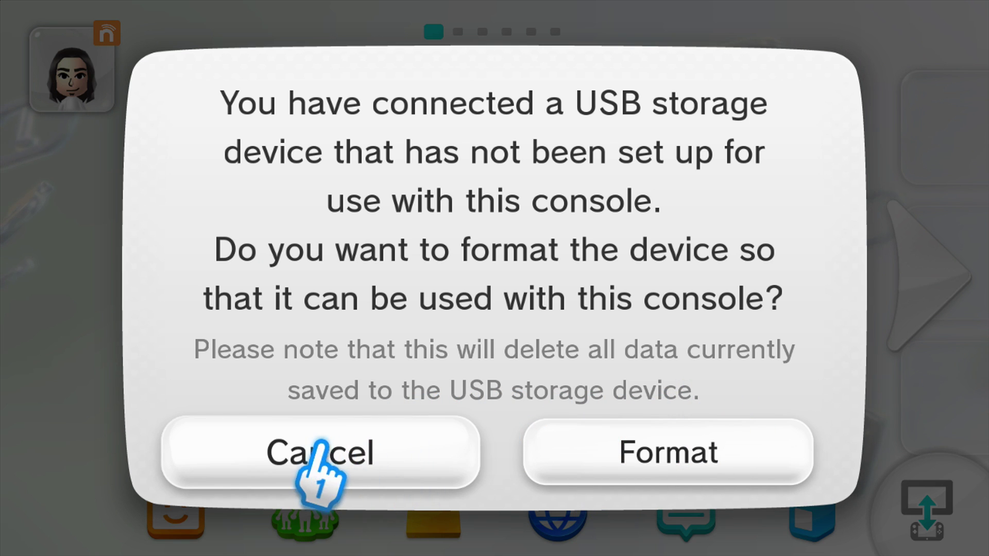
- On the Wii U, decline formatting the USB storage device and launch the Wii Menu with the TV & GamePad display option
click(320, 449)
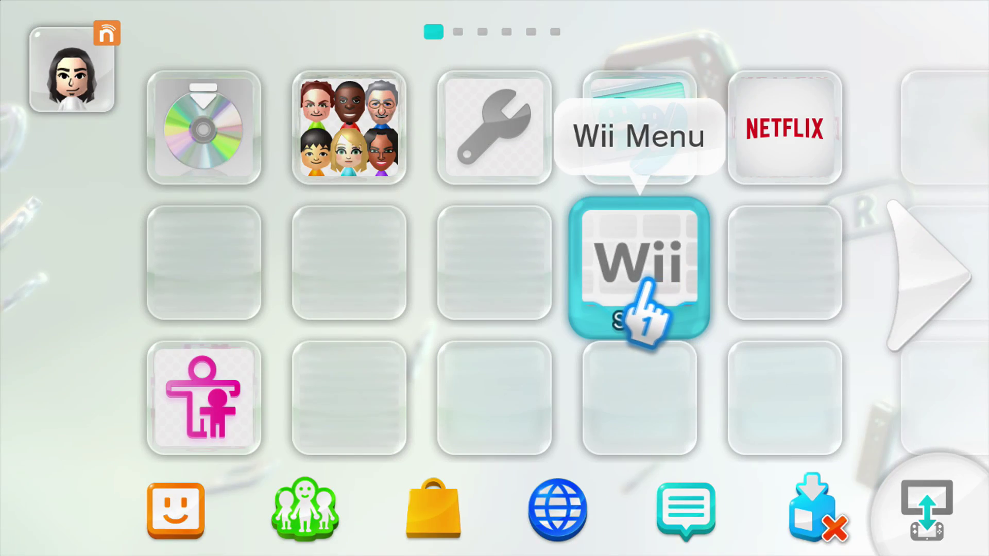
click(625, 285)
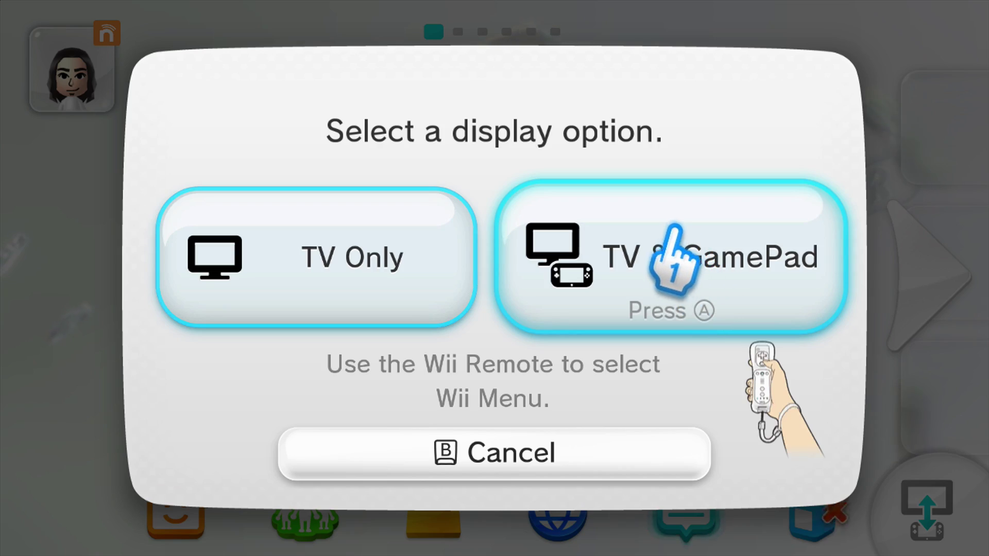
click(638, 241)
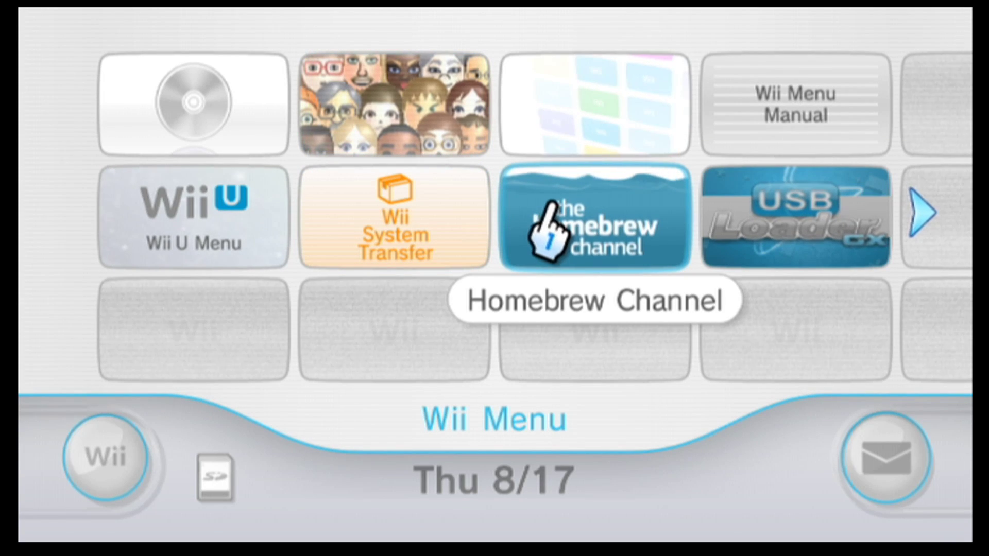
- Launch Nintendont from the Homebrew Channel and choose USB as the game source
click(584, 203)
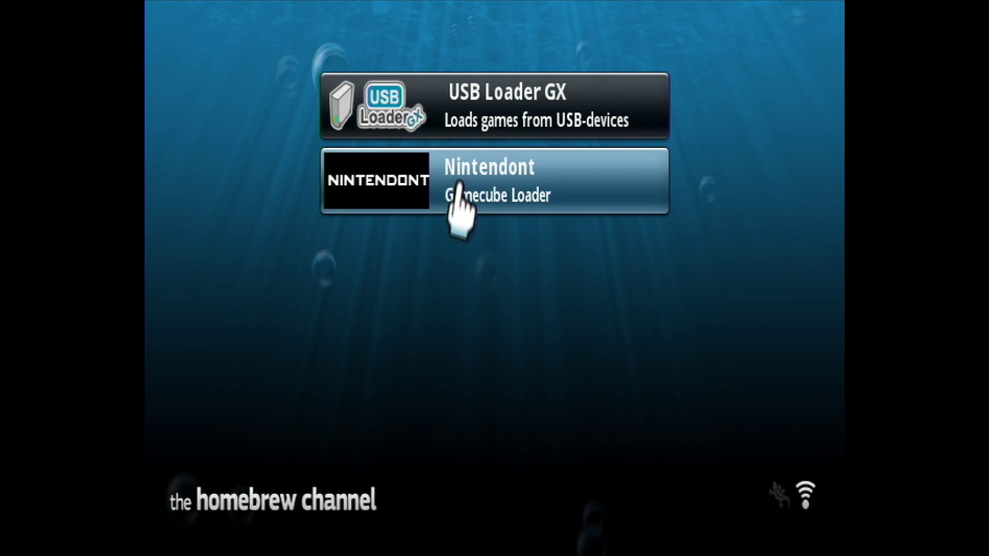
click(454, 200)
click(483, 423)
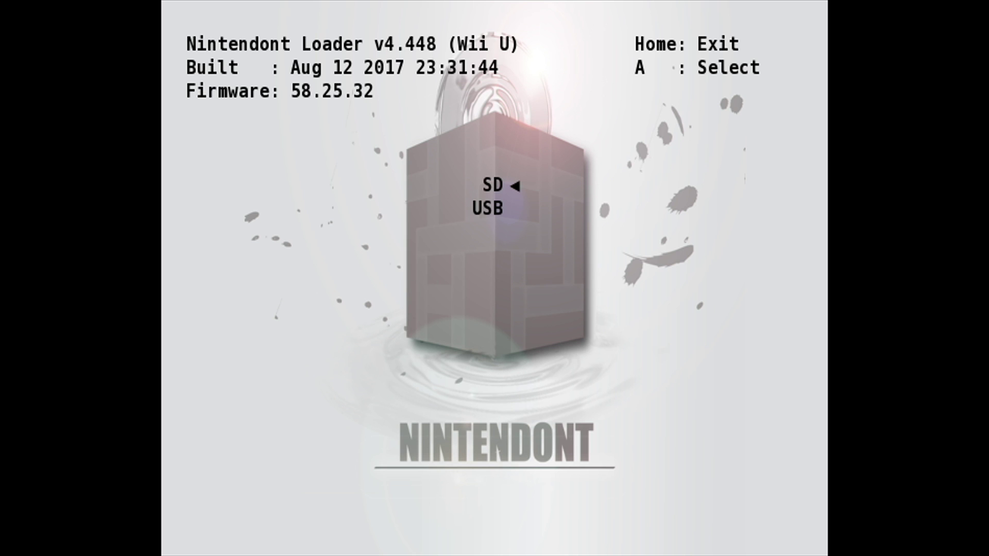
key(Down)
key(a)
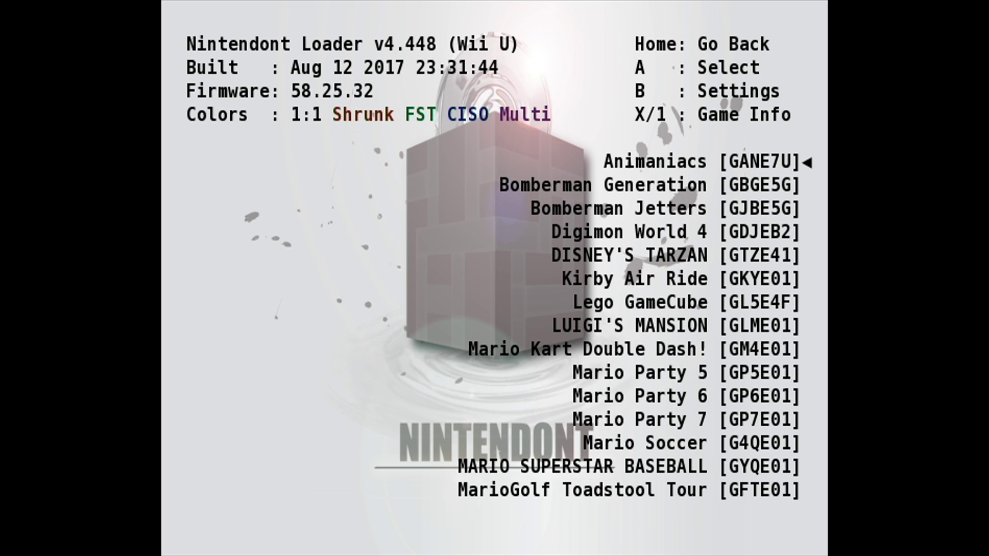
- Look through the whole list of GameCube games on the USB drive
key(Down)
key(Down)
key(Down)
key(Down)
key(Down)
key(Down)
key(Down)
key(Down)
key(Down)
key(Down)
key(Down)
key(Down)
key(Down)
key(Down)
key(Down)
key(Down)
key(Down)
key(Down)
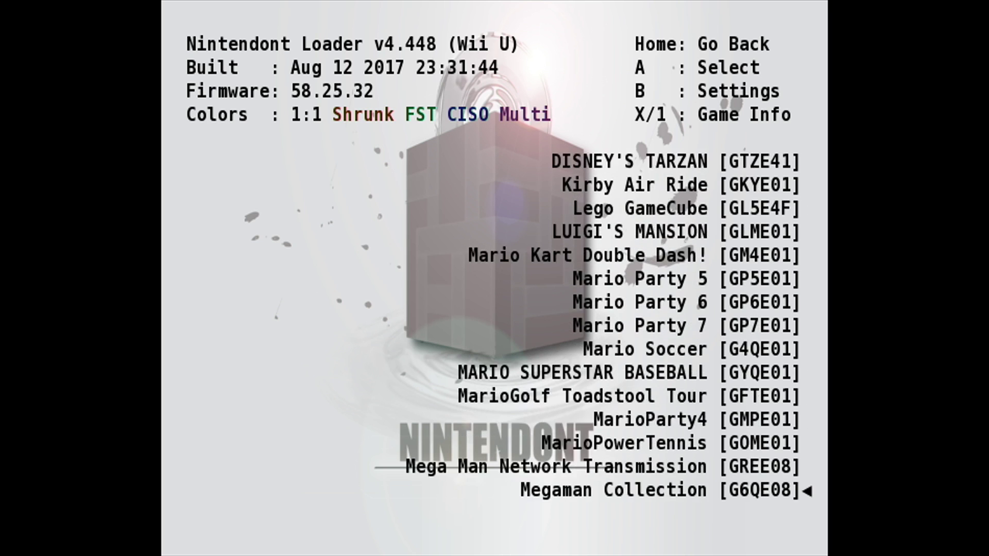
key(Down)
key(Down)
key(Down)
key(Down)
key(Down)
key(Down)
key(Down)
key(Down)
key(Down)
key(Down)
key(Down)
key(Down)
key(Down)
key(Down)
key(Down)
key(Down)
key(Down)
key(Down)
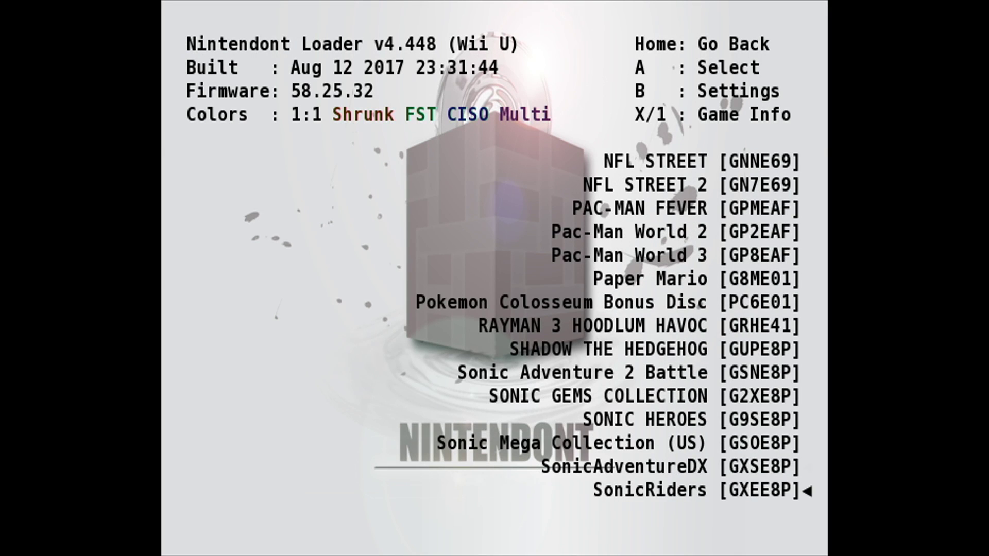
key(Up)
key(Up)
key(Up)
key(Up)
key(Up)
key(Up)
key(Up)
key(Up)
key(Up)
key(Up)
key(Up)
key(Up)
key(Up)
key(Up)
key(Up)
key(Up)
key(Up)
key(Up)
key(Up)
key(Up)
key(Right)
key(Up)
key(Up)
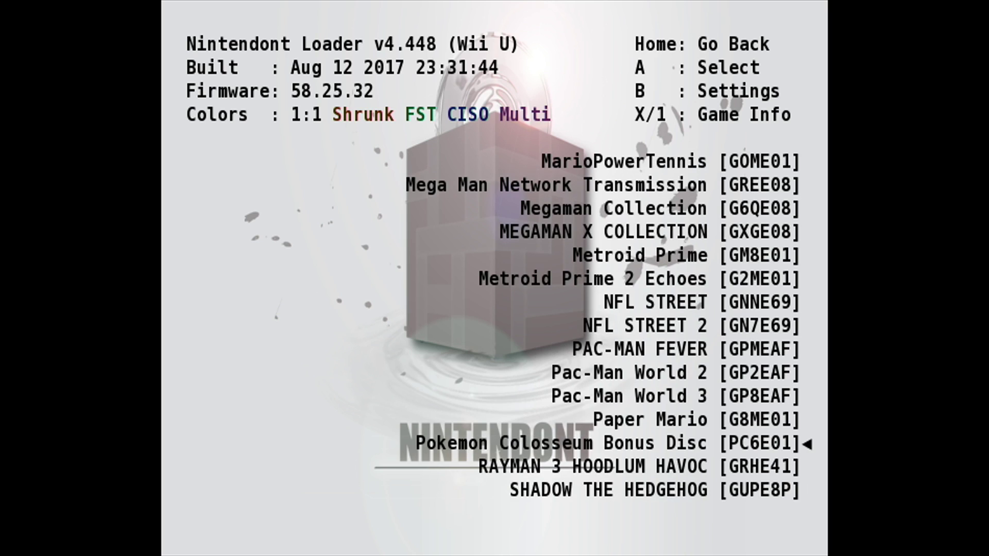
key(Up)
key(Up)
key(Up)
key(Up)
key(Up)
key(Up)
key(Up)
key(Right)
key(Up)
key(Up)
key(Up)
key(Up)
key(Up)
key(Up)
key(Up)
key(Up)
key(Up)
key(Up)
key(Up)
key(Up)
key(Up)
key(Up)
key(Up)
key(Up)
key(Up)
key(Up)
key(Up)
key(Up)
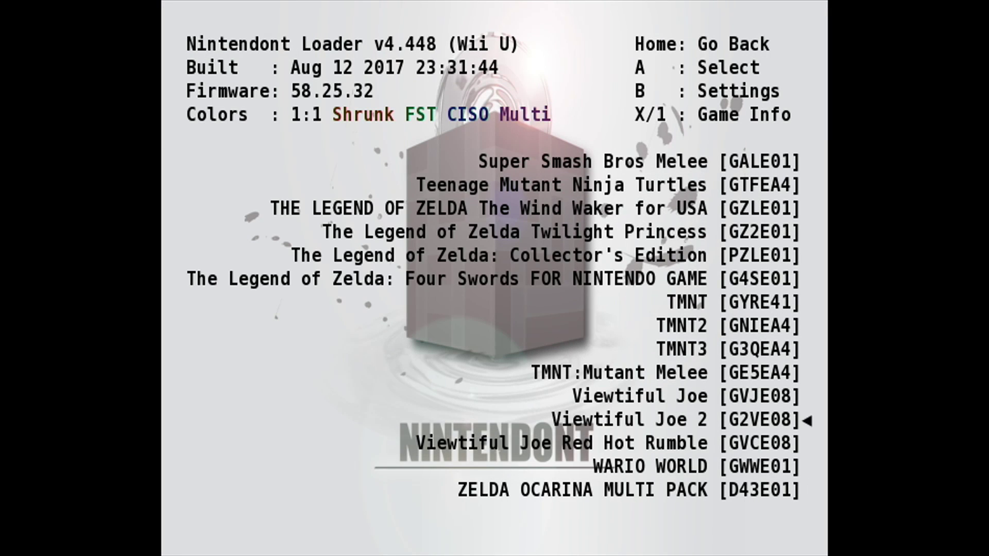
key(Up)
key(Up)
key(Up)
key(Up)
key(Up)
key(Up)
- Check for a Nintendont update from the settings, decline the download, and highlight the controllers.zip download option
key(b)
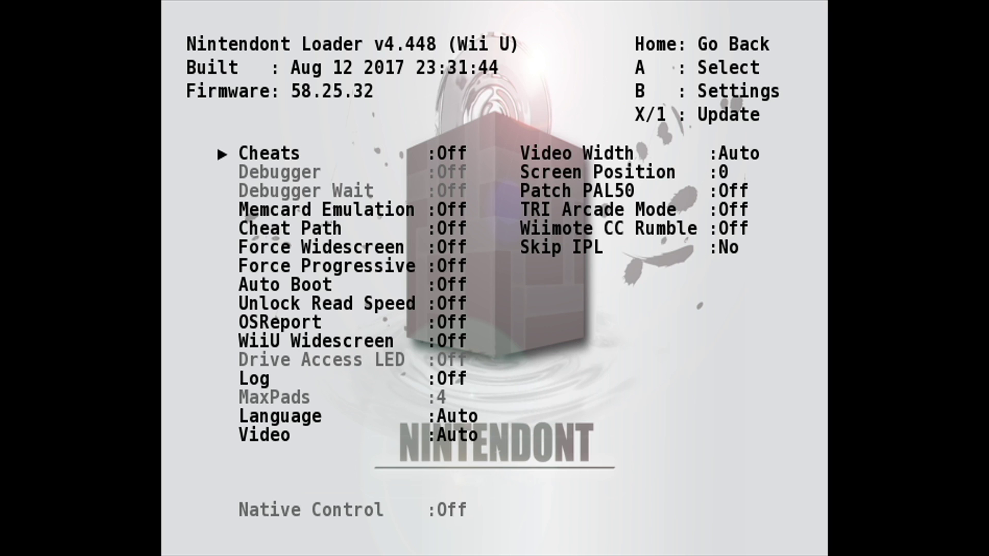
key(x)
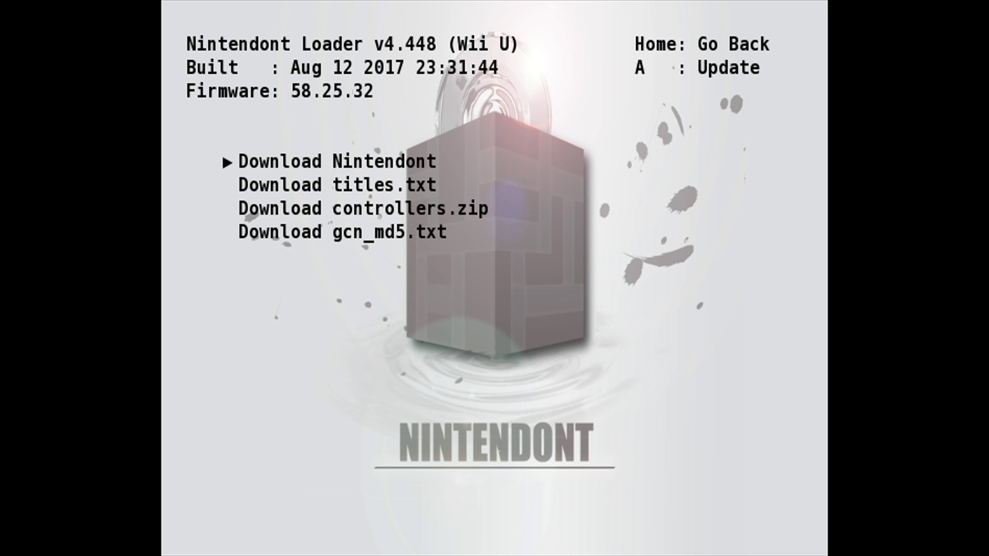
key(a)
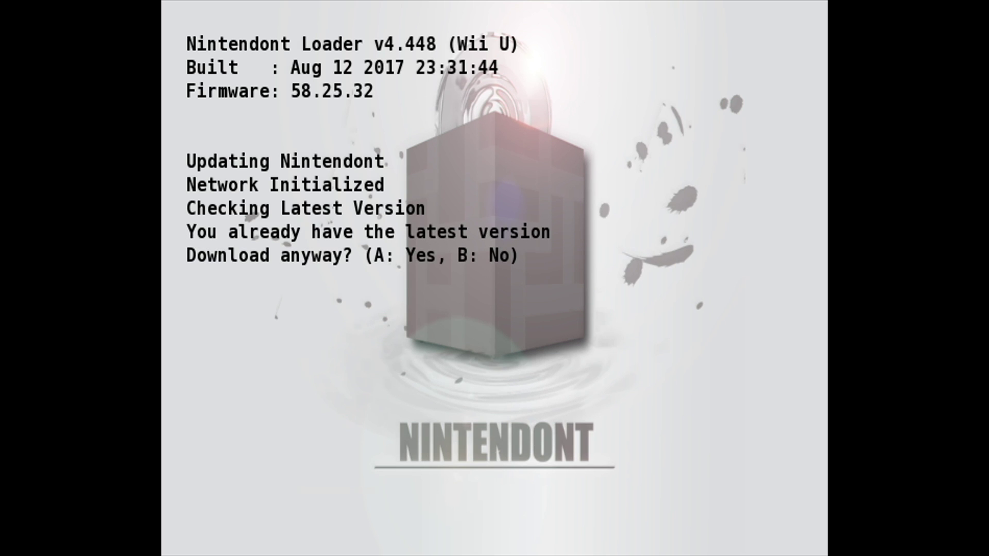
key(b)
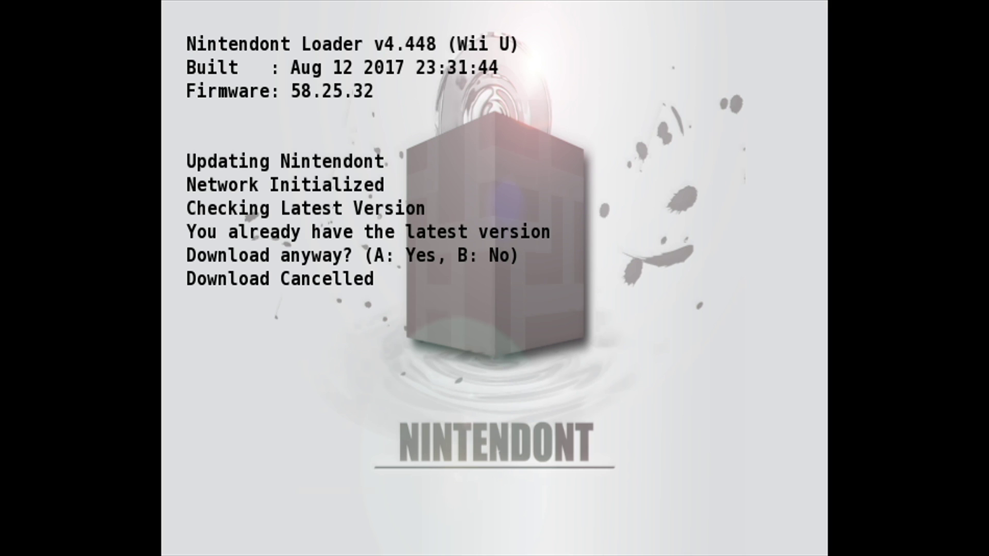
key(Down)
key(Down)
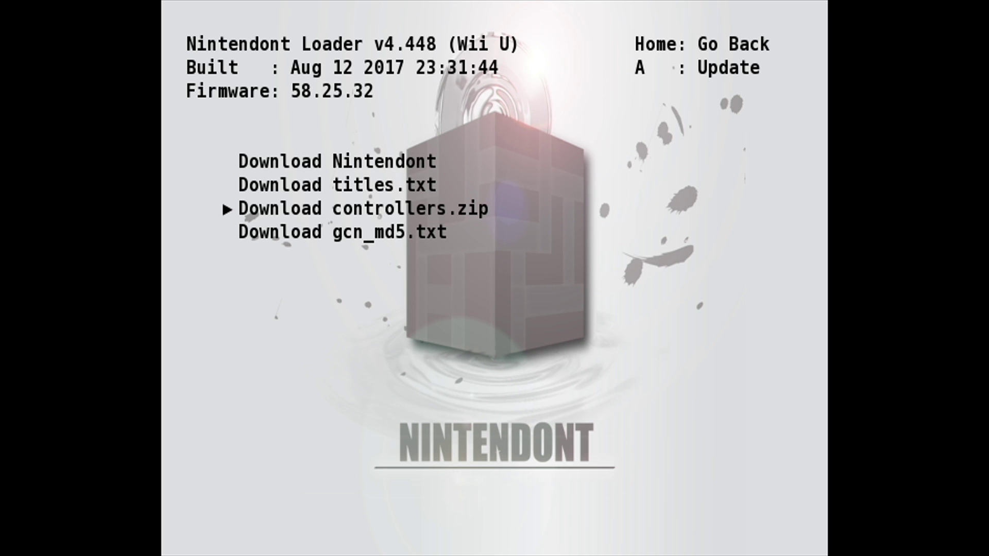
- Return to the Nintendont settings and review the options from Cheats down to OSReport
key(Home)
key(Down)
key(Down)
key(Down)
key(Down)
key(Down)
key(Down)
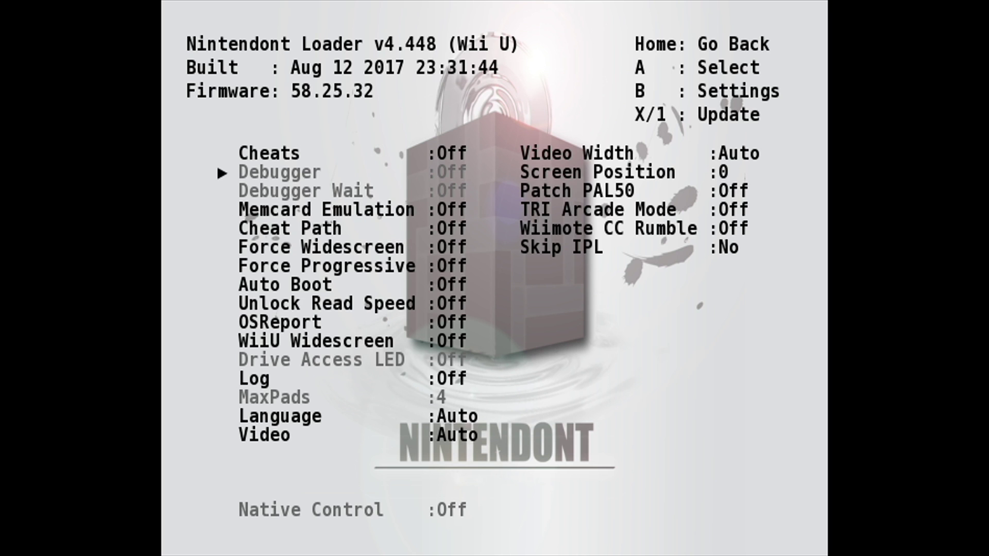
key(Down)
key(Down)
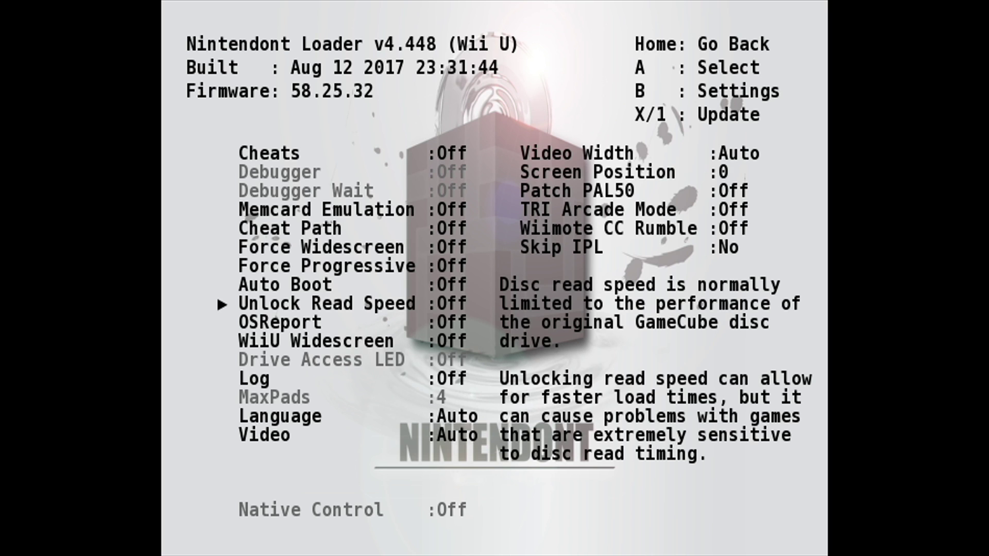
key(Down)
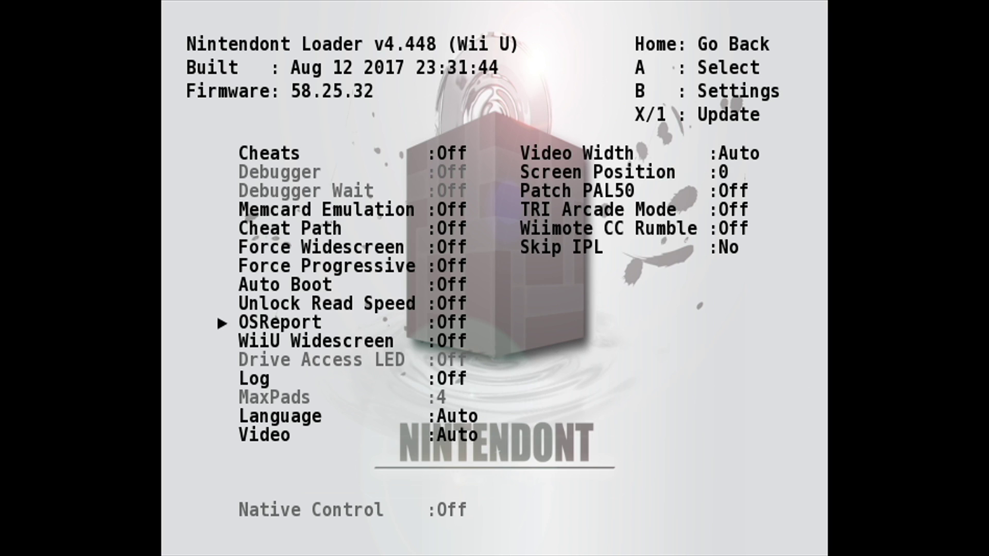
- Set Force Progressive to On in the Nintendont settings
key(Up)
key(Up)
key(Up)
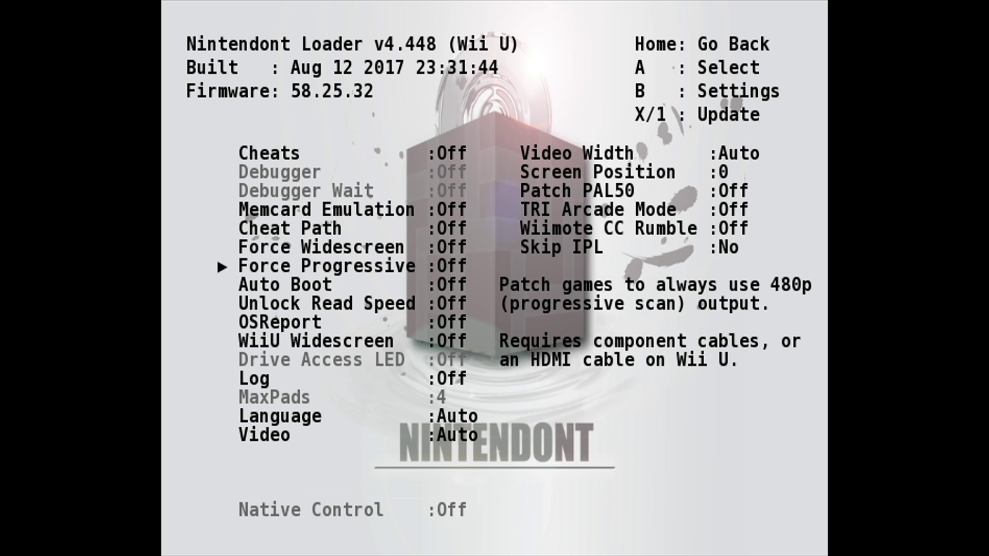
key(Return)
- Read the description of the WiiU Widescreen option and go back up to Auto Boot
key(Down)
key(Down)
key(Down)
key(Down)
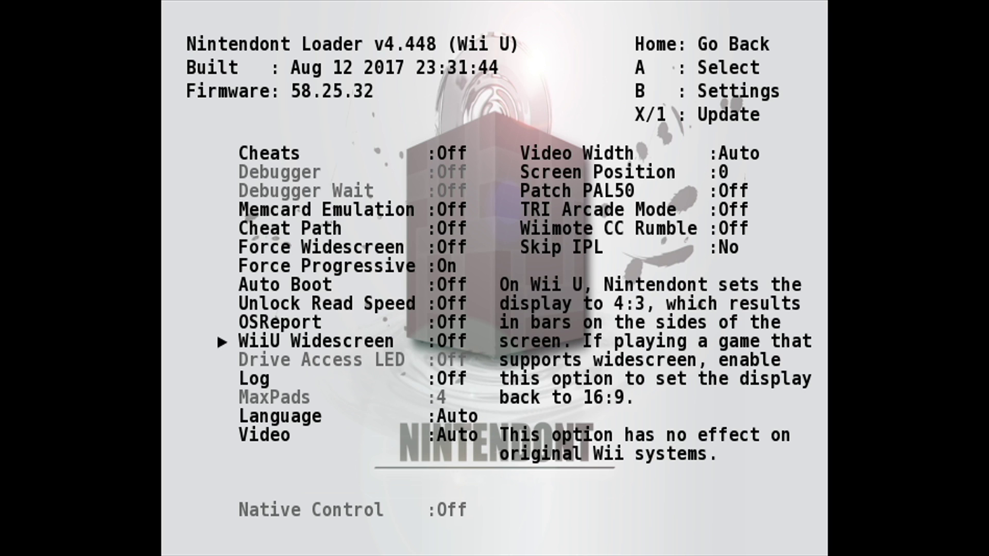
key(Up)
key(Up)
key(Up)
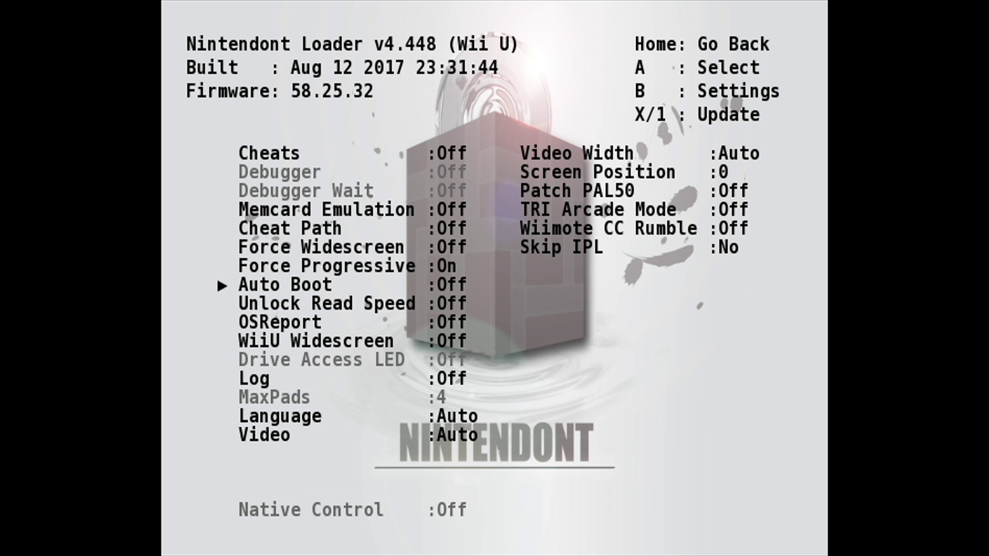
- Leave the settings, reopen the USB game list and look through the games near The Legend of Zelda and TMNT titles
key(Home)
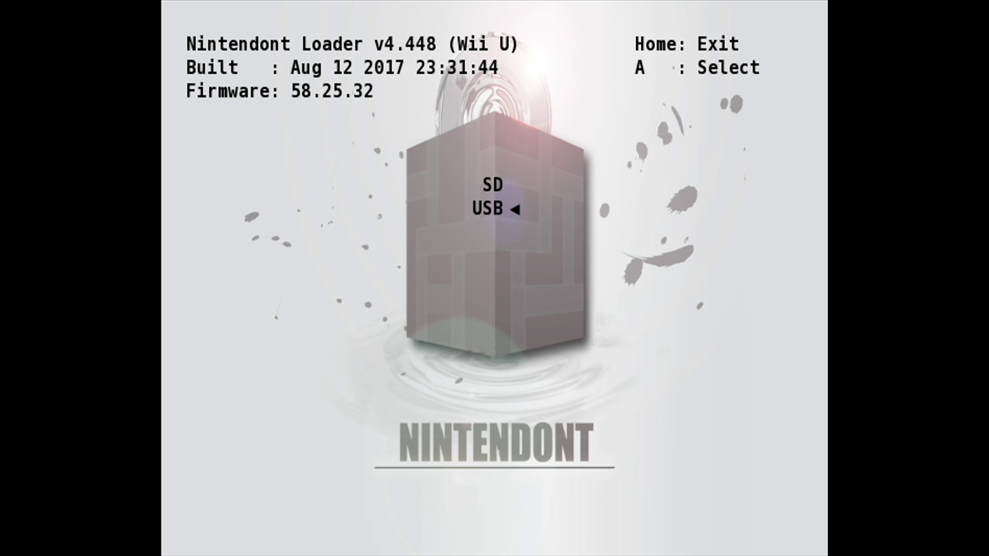
key(Return)
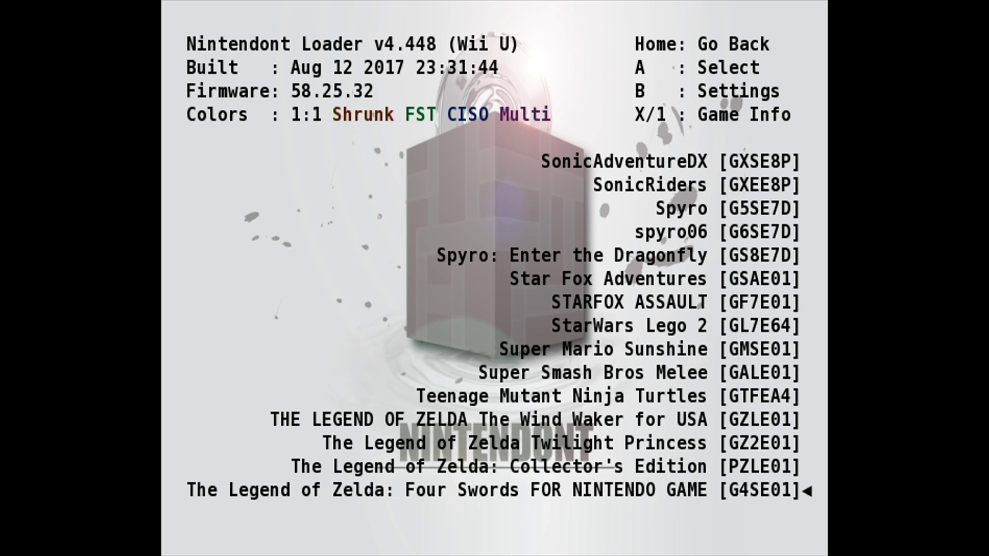
key(Down)
key(Down)
key(Down)
key(Up)
key(Up)
key(Up)
key(Up)
key(Up)
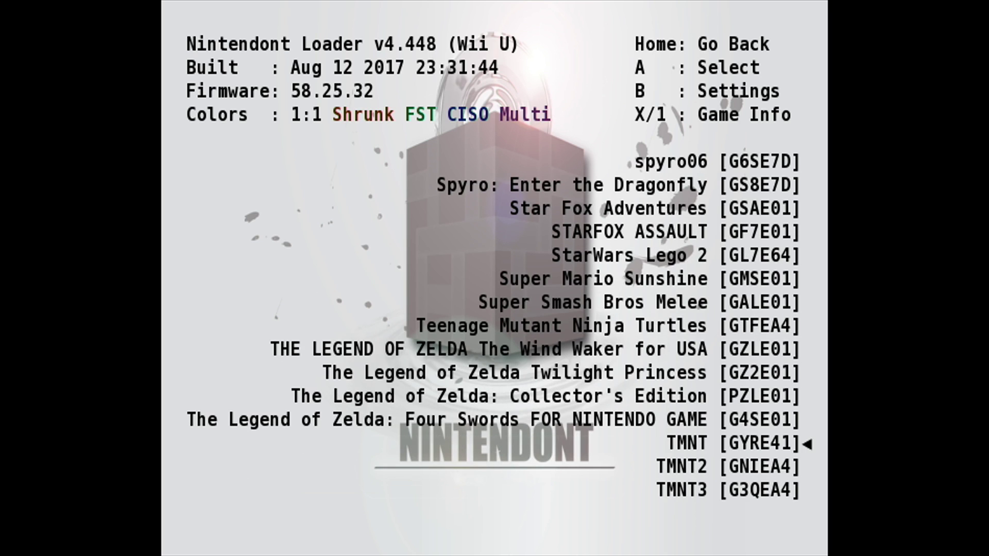